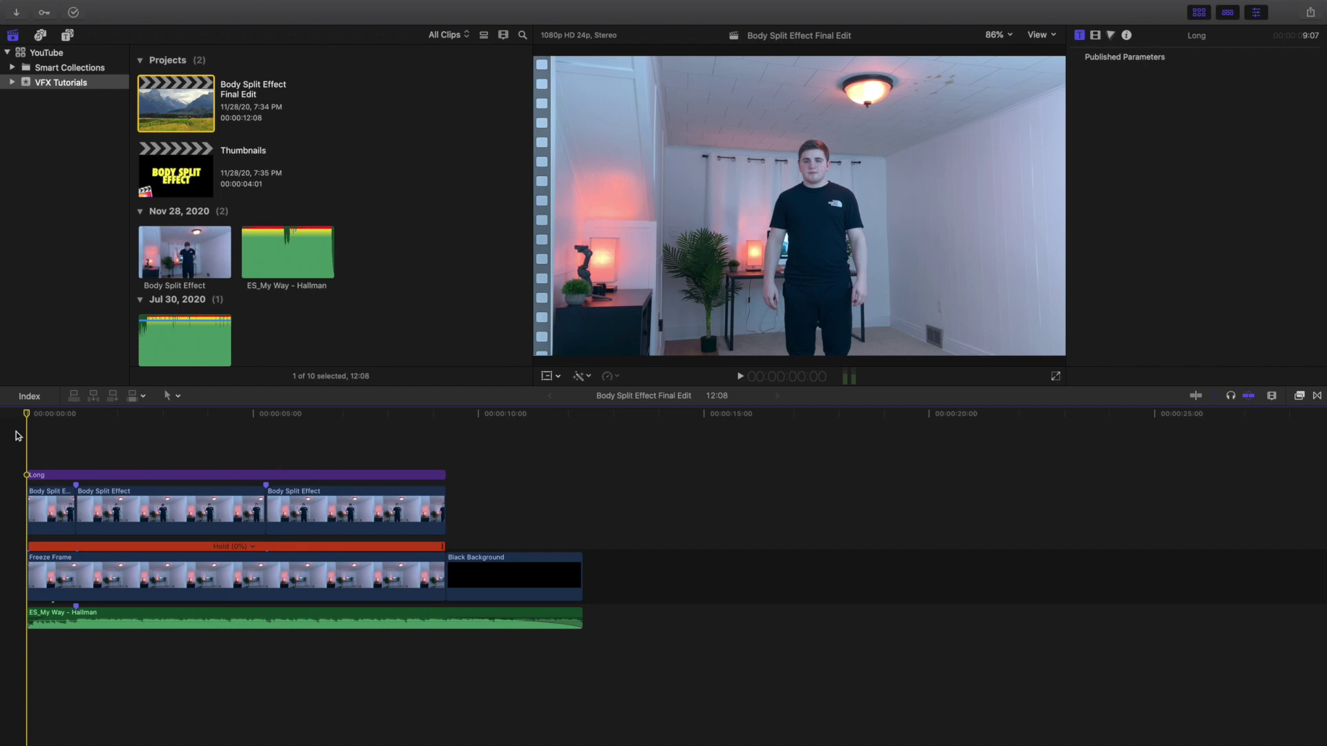
# Play the project from the beginning, then stop and return to the start
pyautogui.press('space')
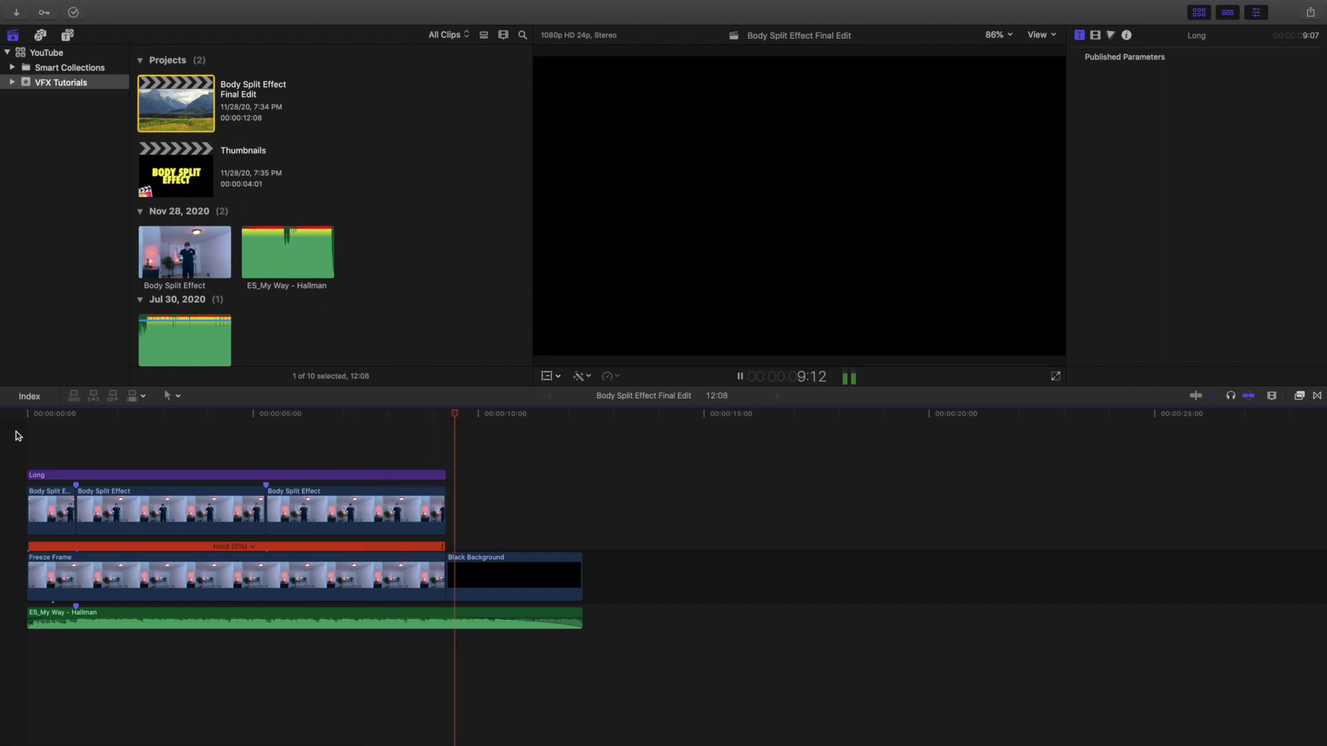
pyautogui.press('space')
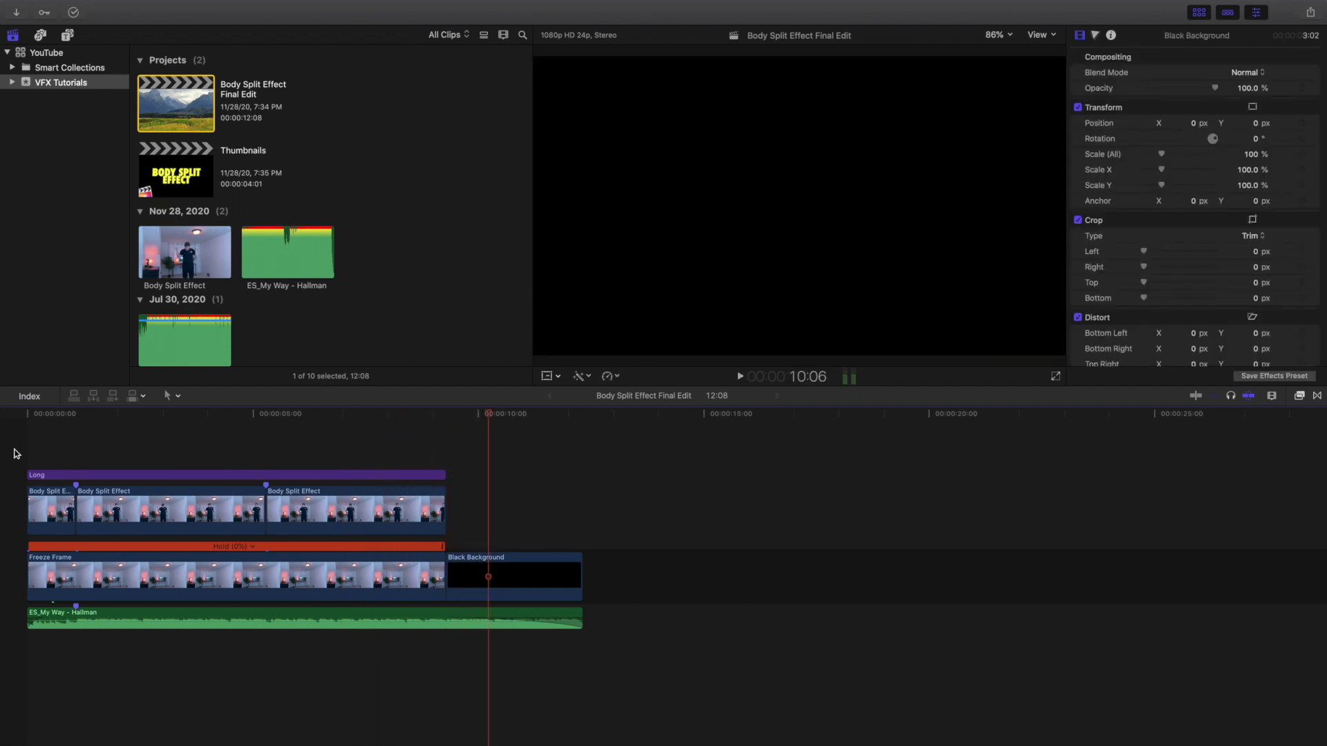
pyautogui.press('Home')
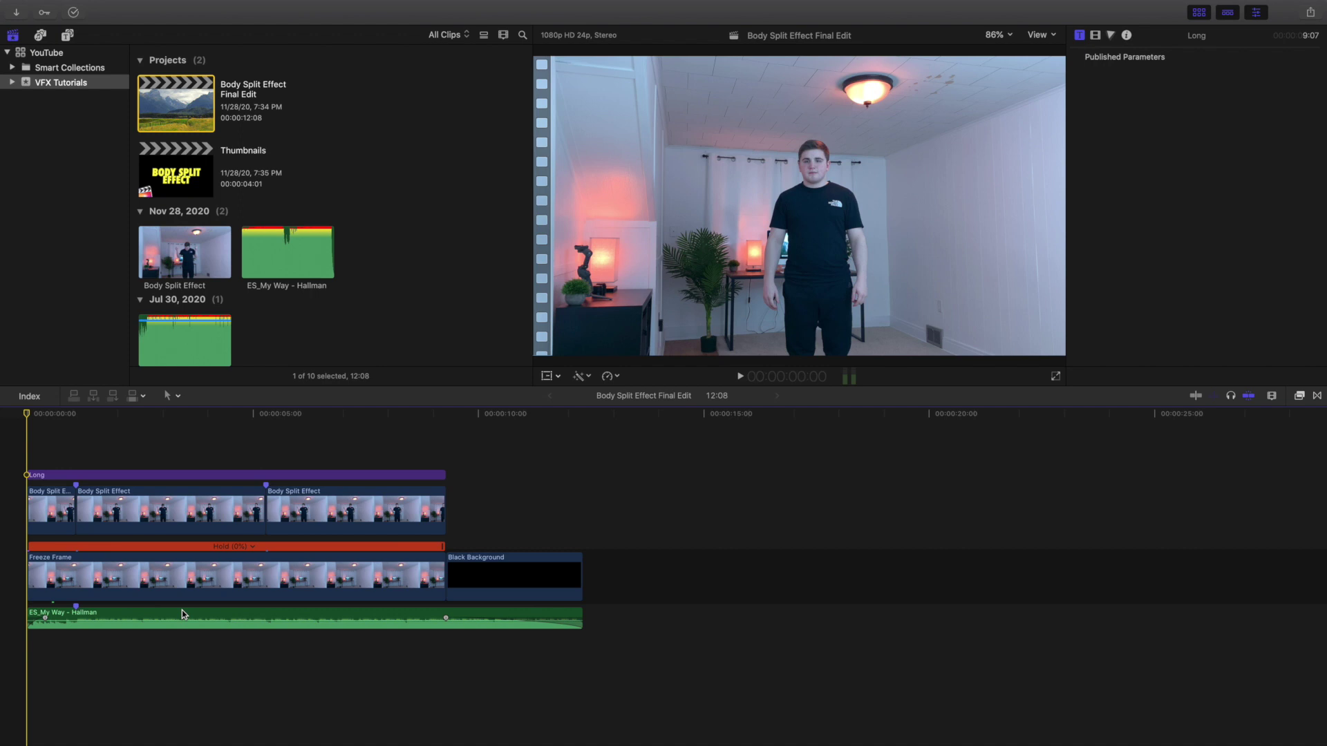
# Paste a trial copy of the Freeze Frame clip after Black Background, preview it, then delete it
pyautogui.click(207, 571)
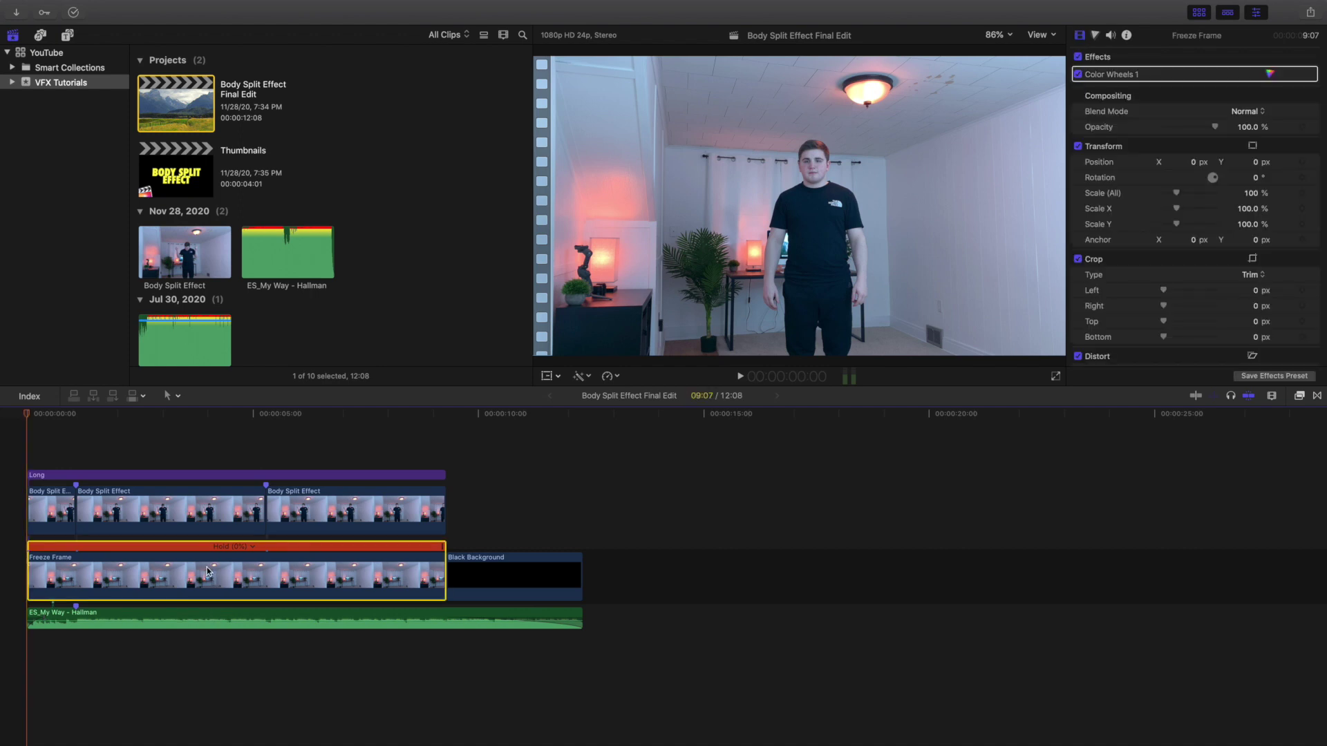
pyautogui.click(582, 526)
pyautogui.press('super+v')
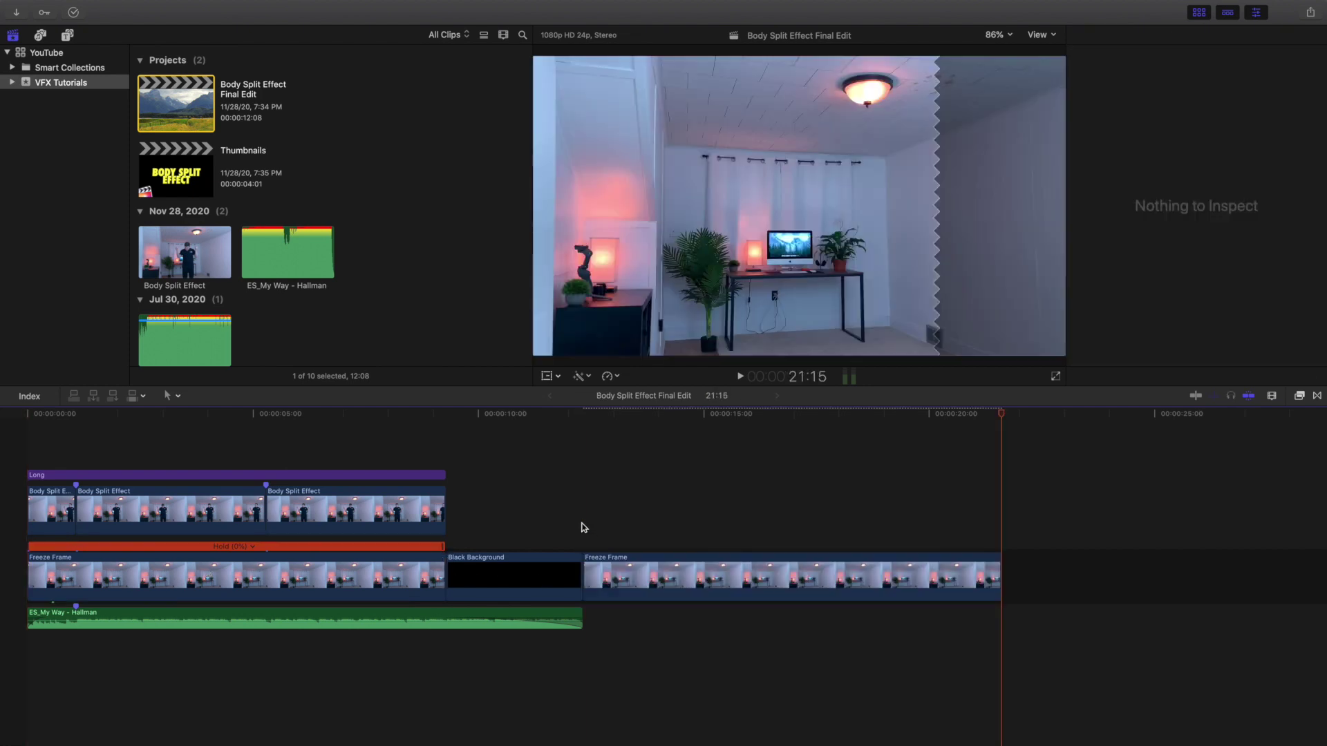
pyautogui.click(729, 531)
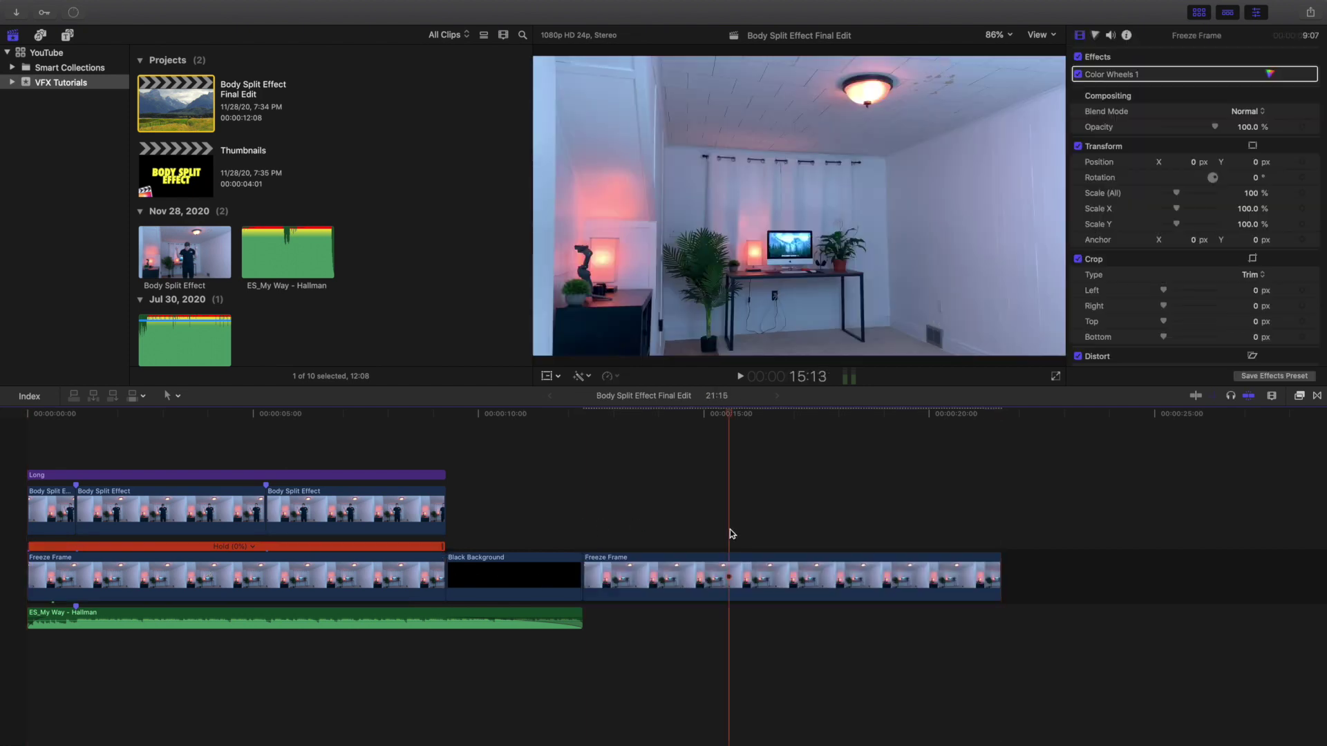
pyautogui.click(591, 526)
pyautogui.press('space')
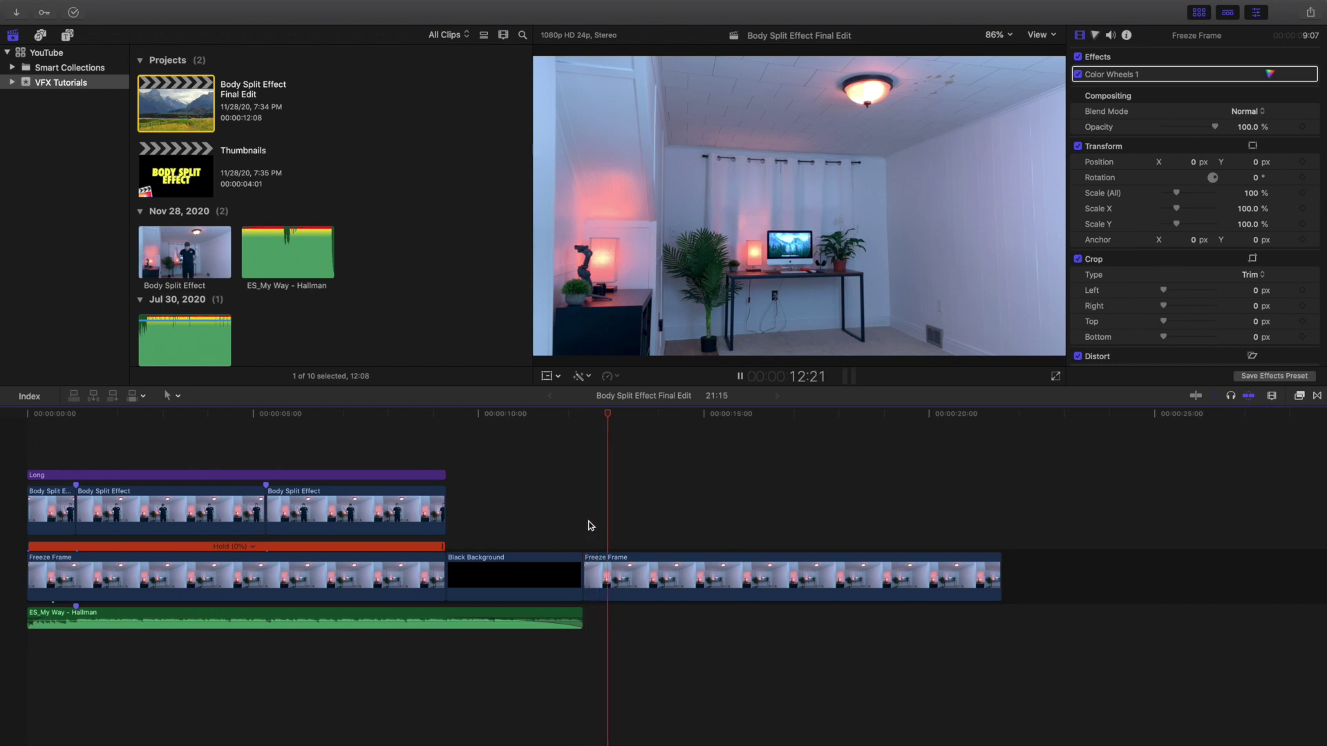
pyautogui.press('space')
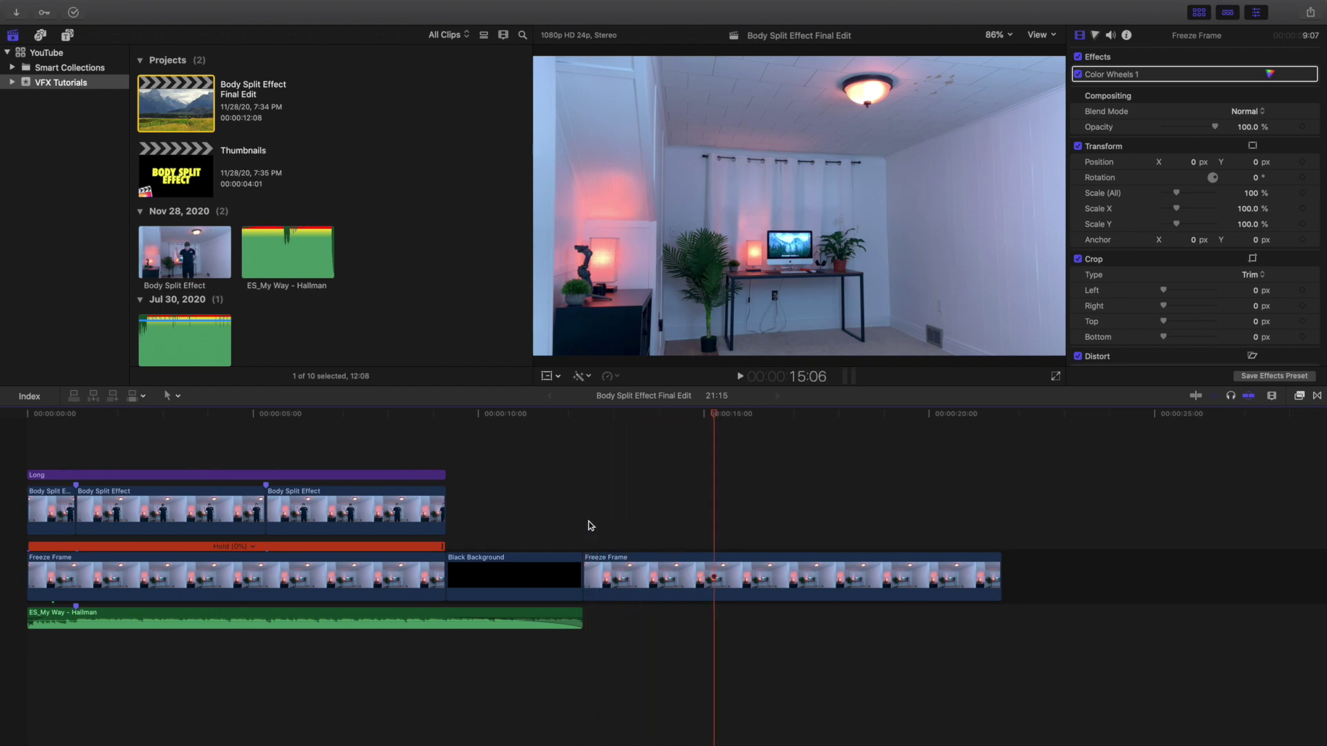
pyautogui.press('Delete')
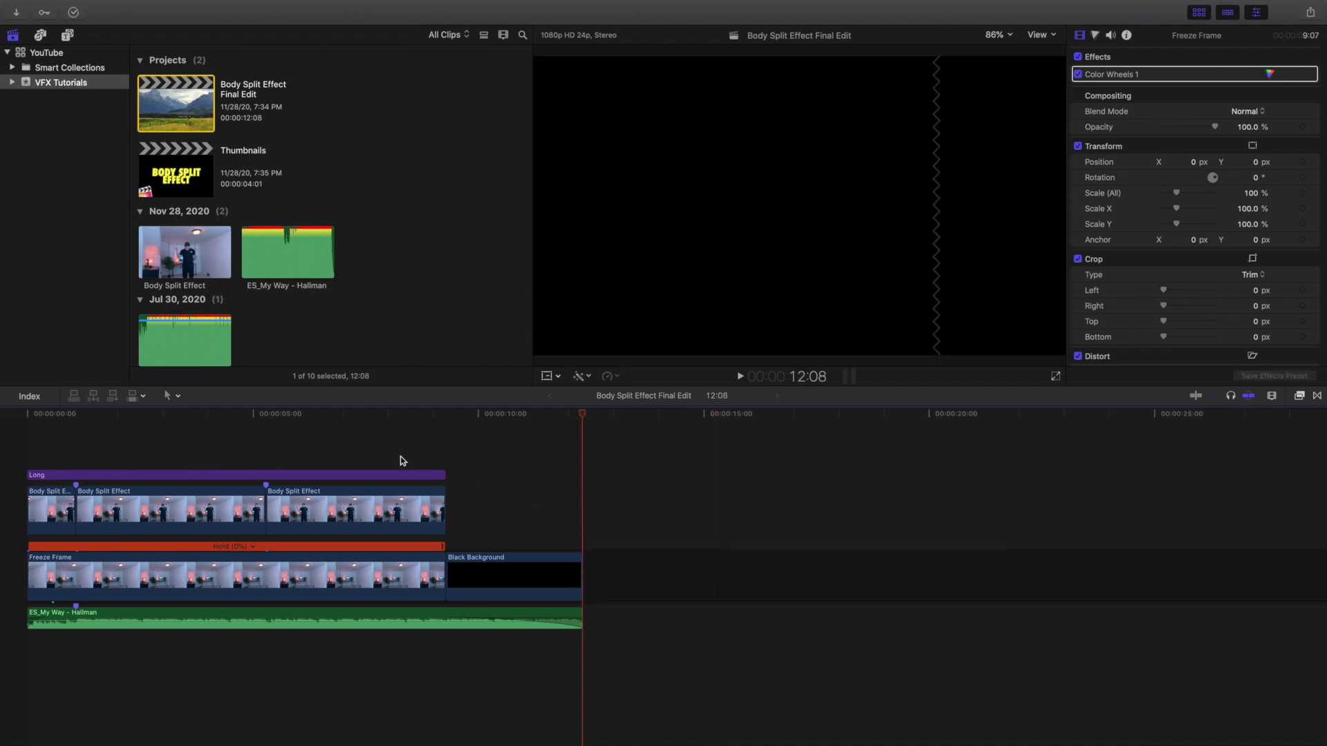
# Review the split-body frames at 3:22 and 3:07 and check Freeze Frame's speed options without changes
pyautogui.click(205, 449)
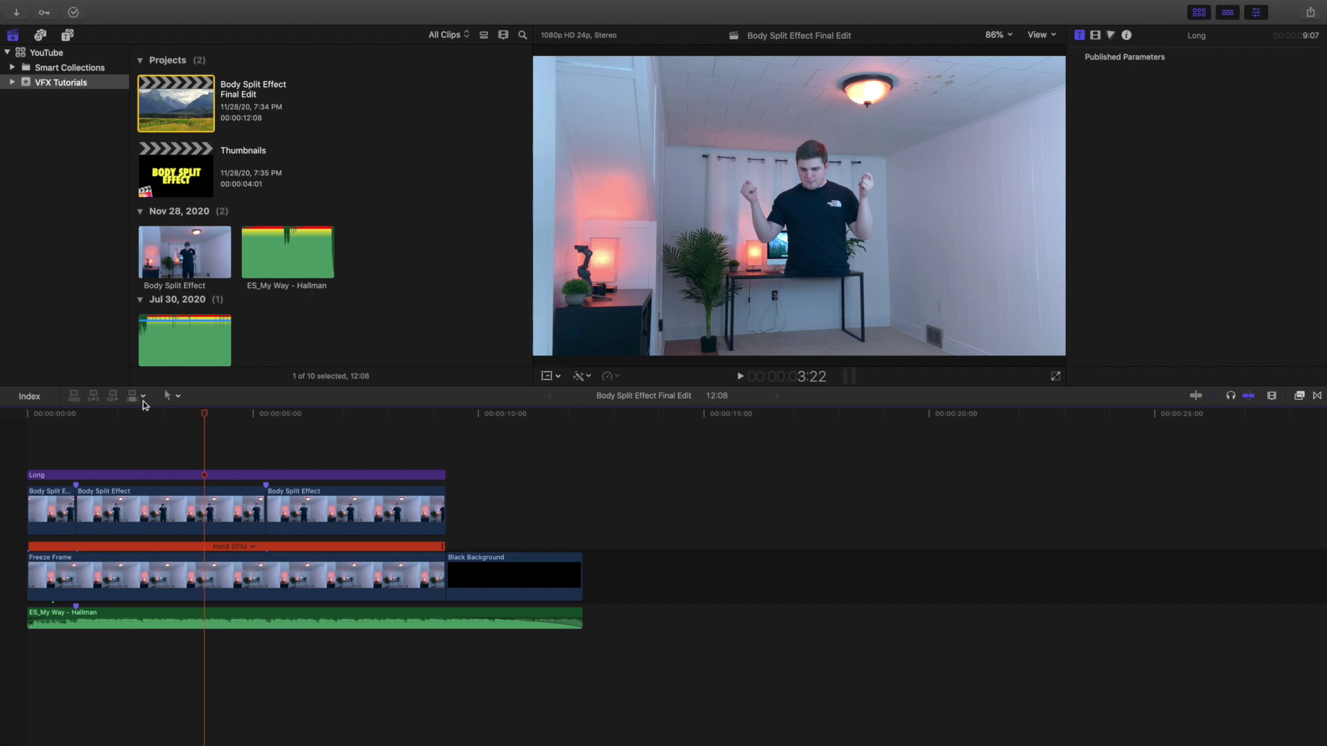
pyautogui.click(26, 463)
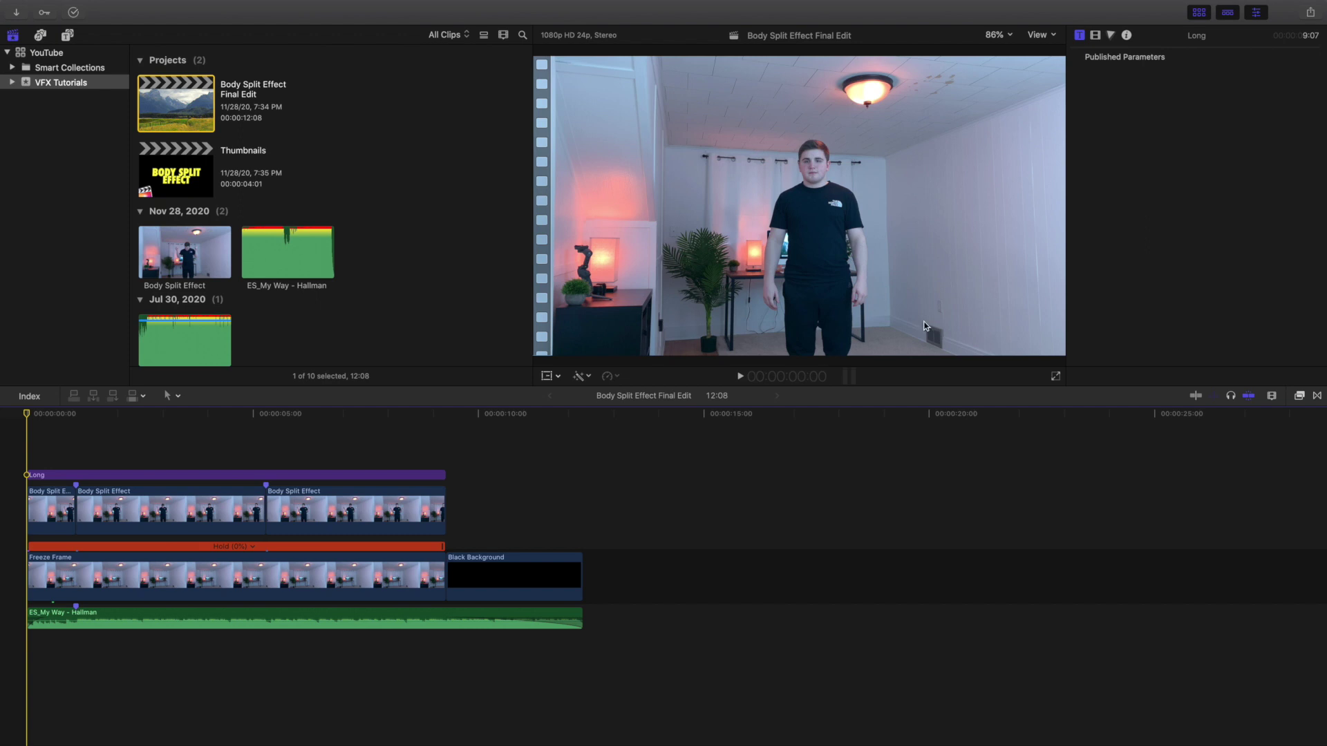
pyautogui.click(177, 445)
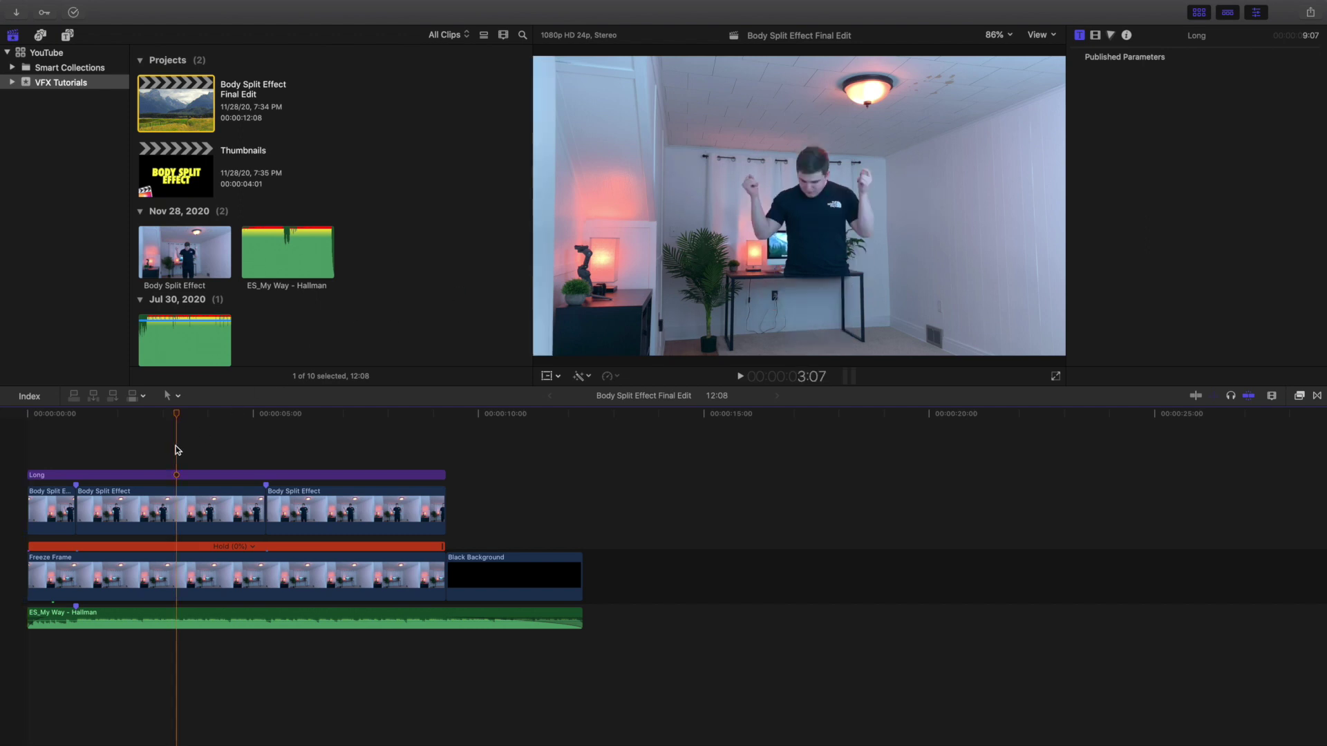
pyautogui.click(186, 579)
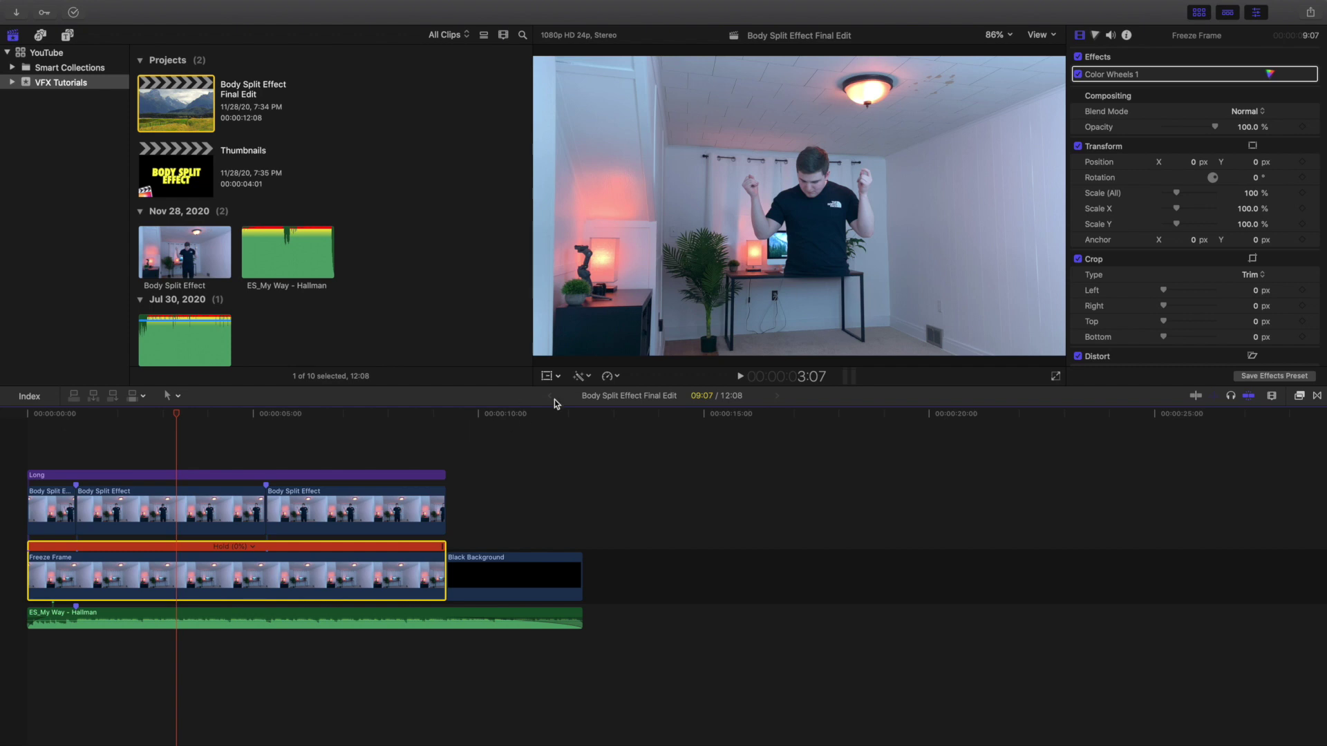
pyautogui.click(618, 377)
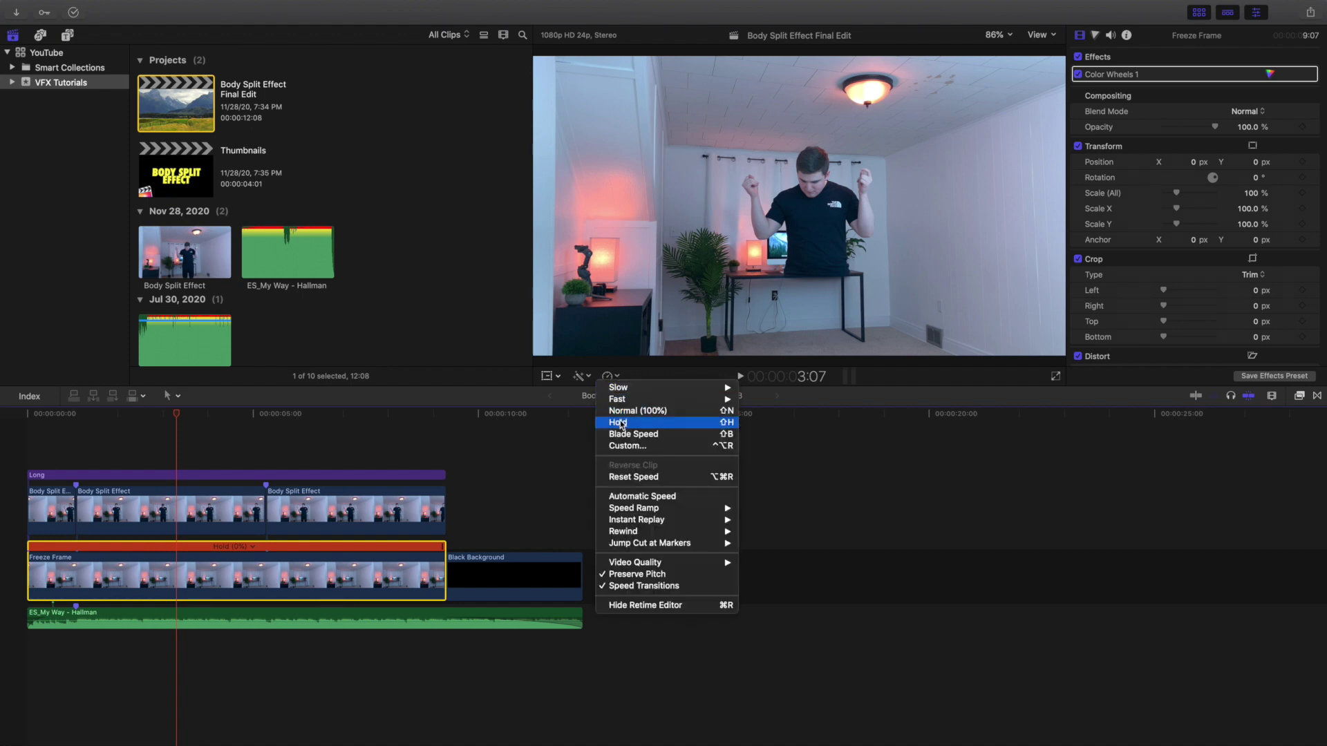
pyautogui.click(605, 379)
pyautogui.click(605, 379)
pyautogui.click(589, 434)
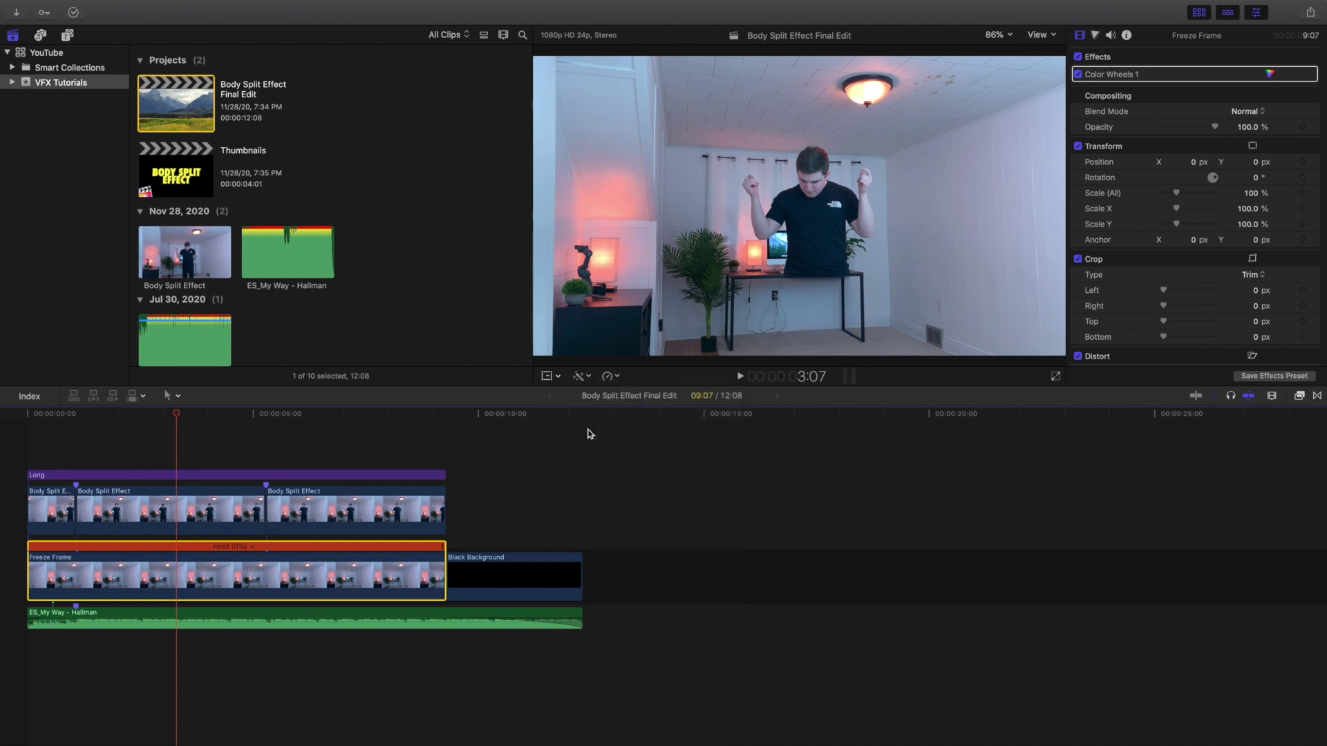
pyautogui.click(23, 439)
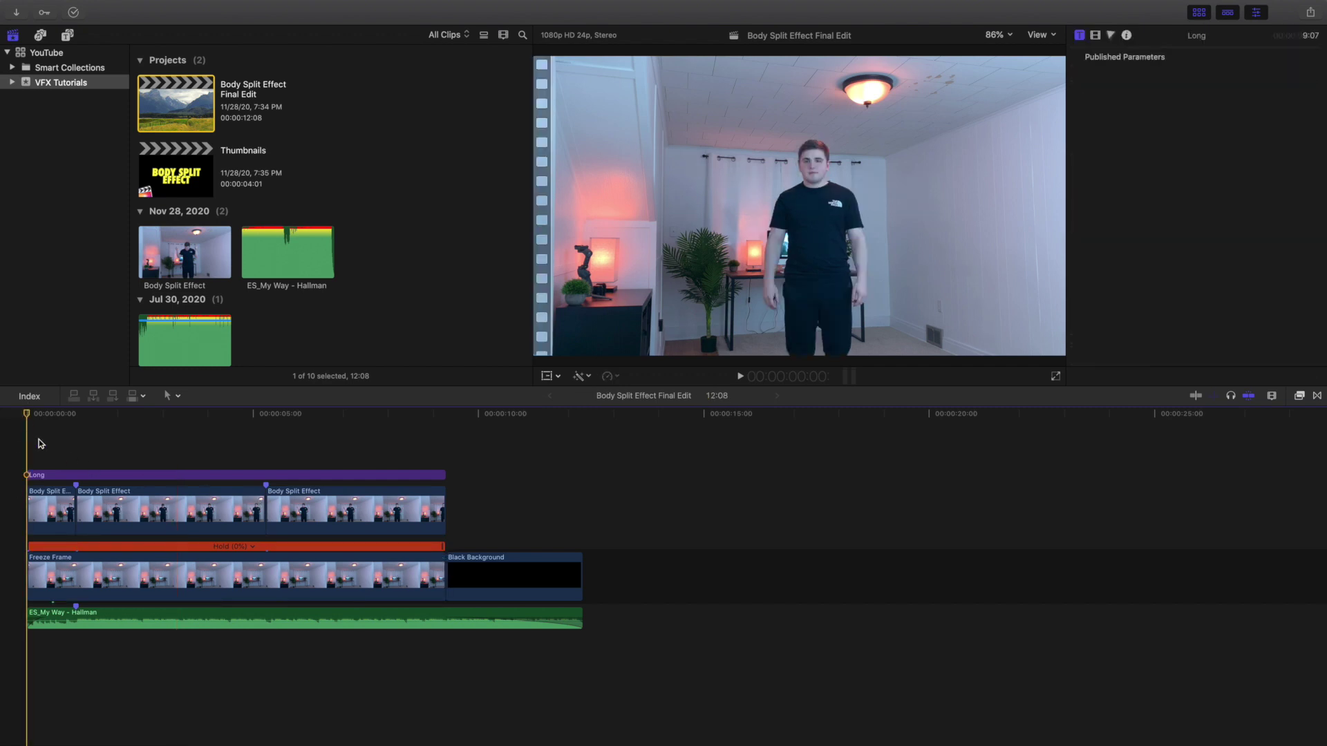
# Play from the start, return to the 2:16 frame, and select the middle Body Split Effect clip
pyautogui.press('space')
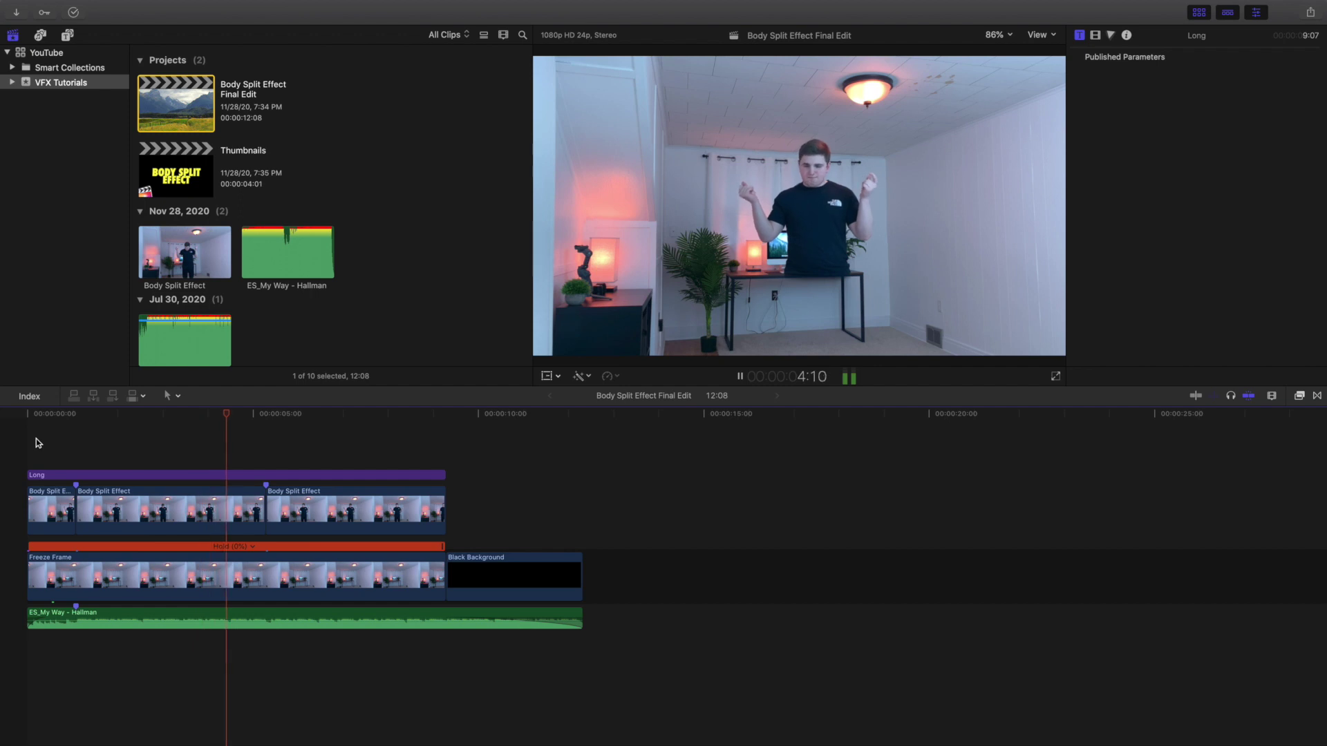
pyautogui.press('space')
pyautogui.click(147, 449)
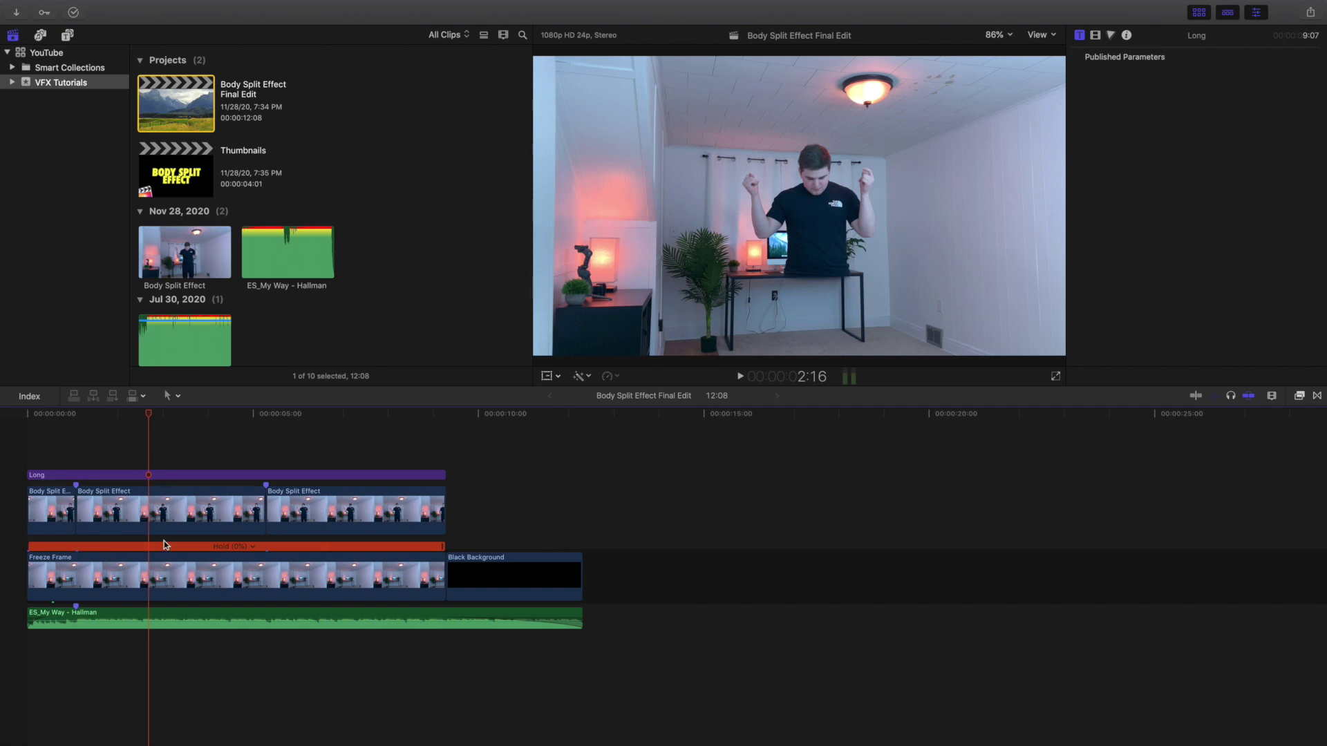
pyautogui.click(185, 570)
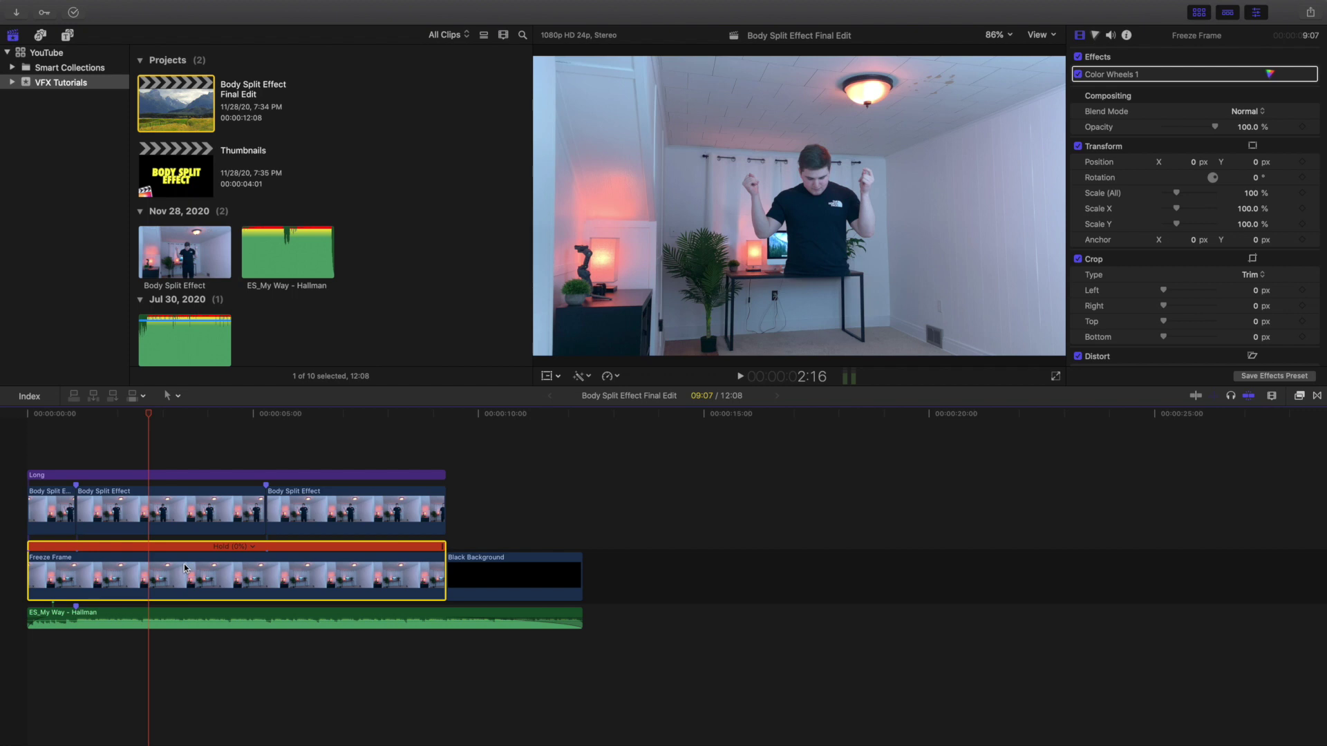
pyautogui.click(171, 511)
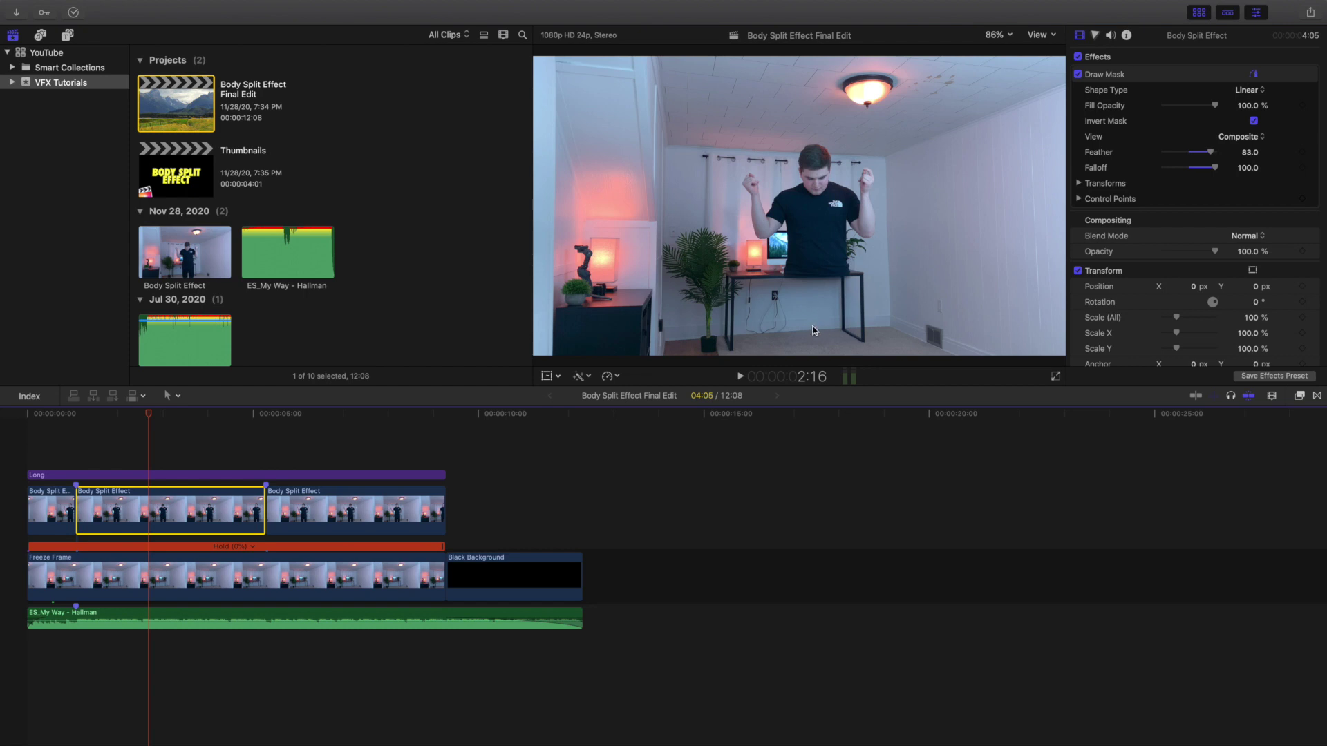
# Open the effects library and scroll to the Masks category listing Draw, Graduated, Image, Shape and Vignette
pyautogui.click(1299, 395)
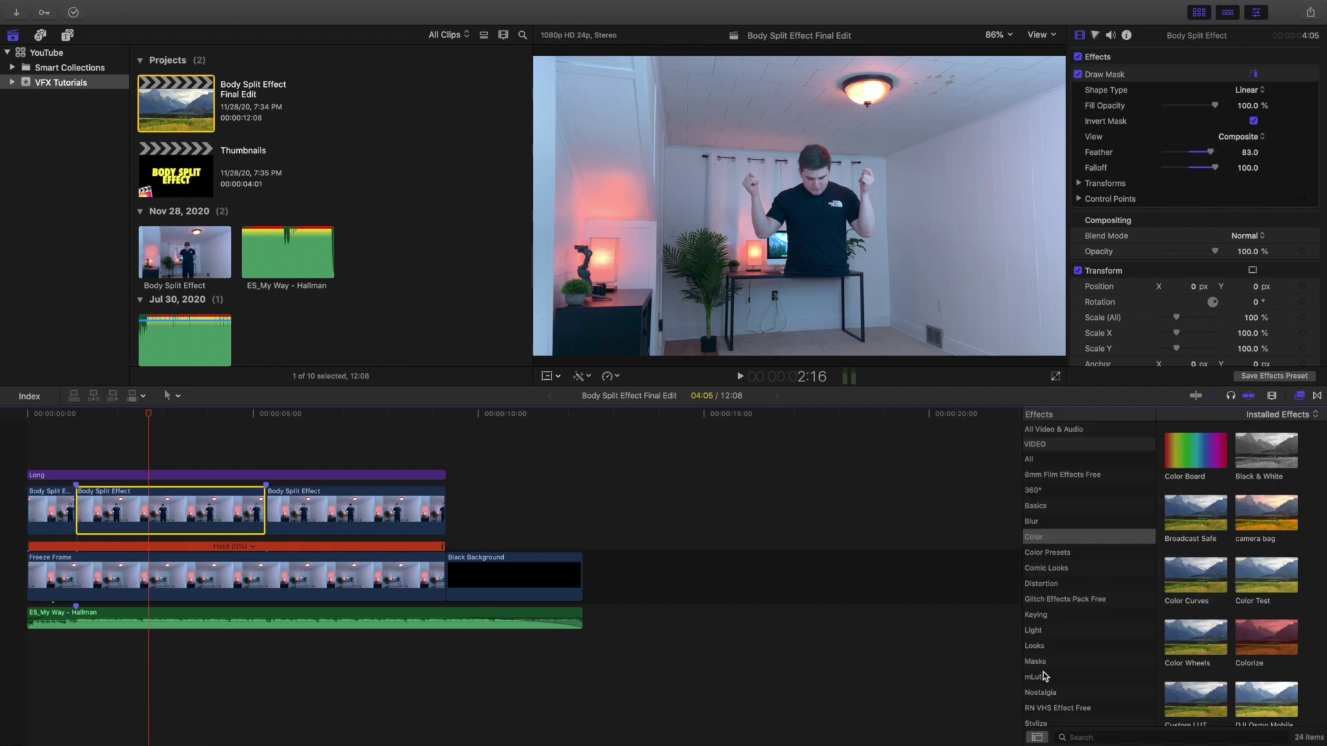
pyautogui.scroll(-1, 1078, 656)
pyautogui.click(1068, 640)
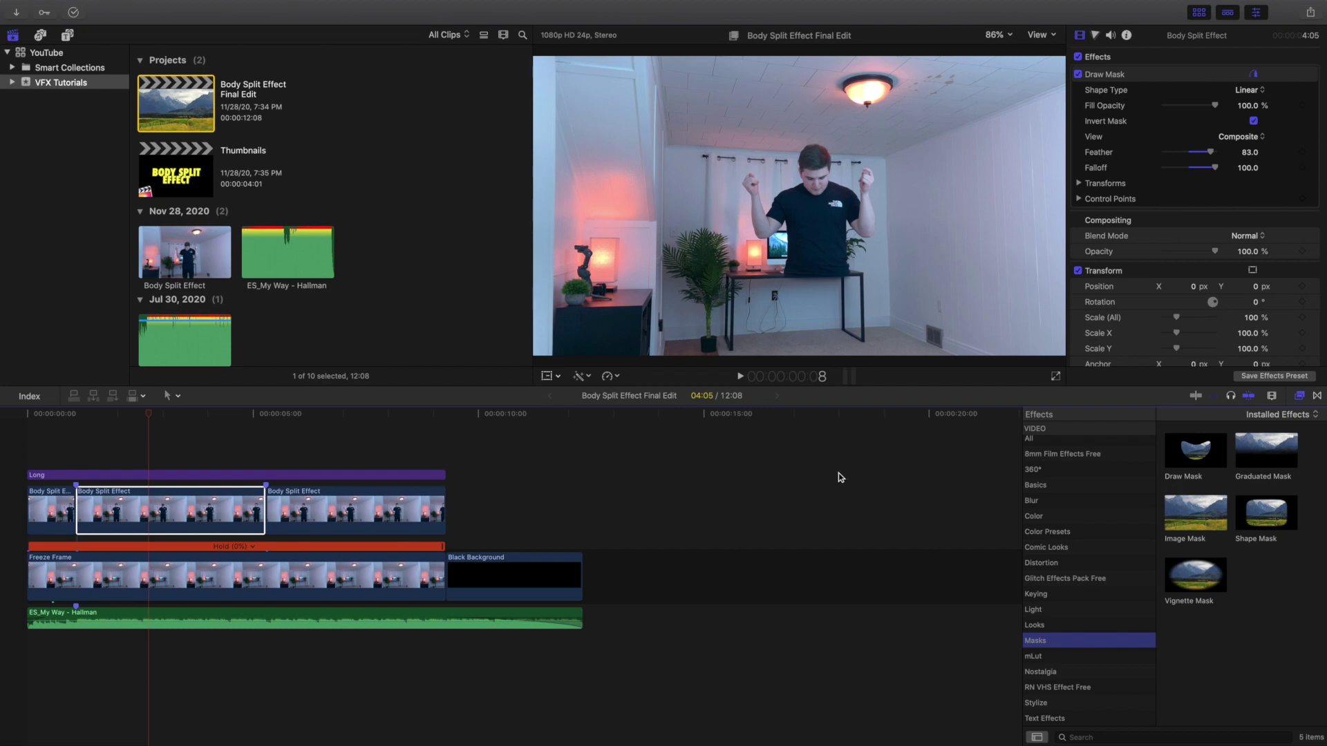
# Close the effects library and show the Draw Mask control points, magnified to 600% near the floor
pyautogui.click(1299, 402)
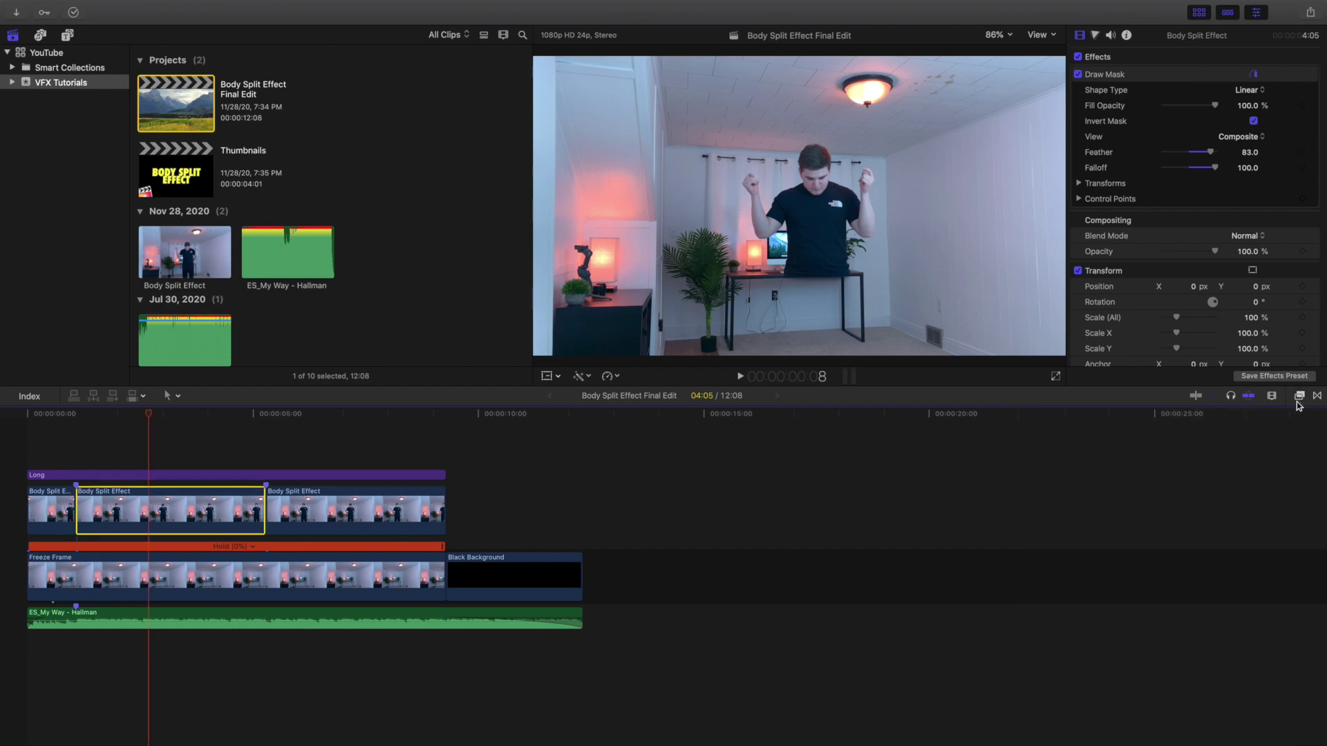
pyautogui.click(1168, 85)
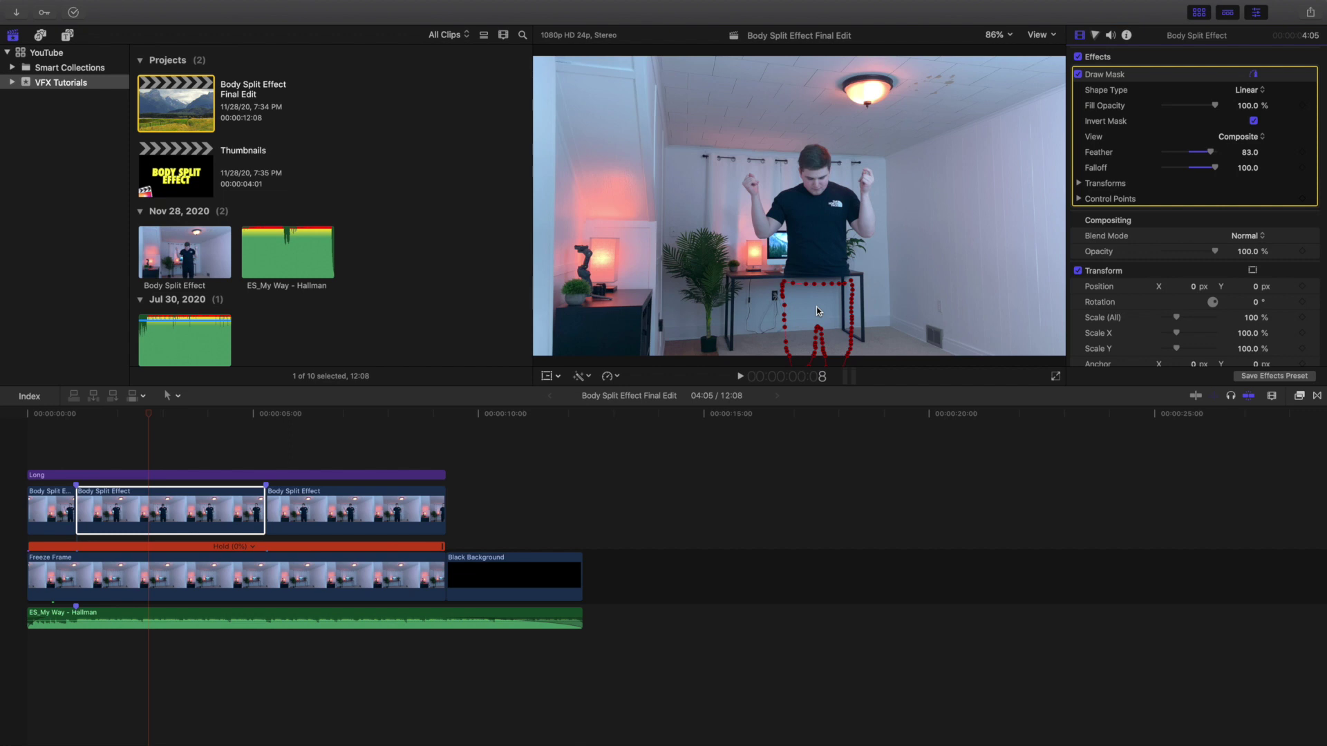
pyautogui.click(1000, 36)
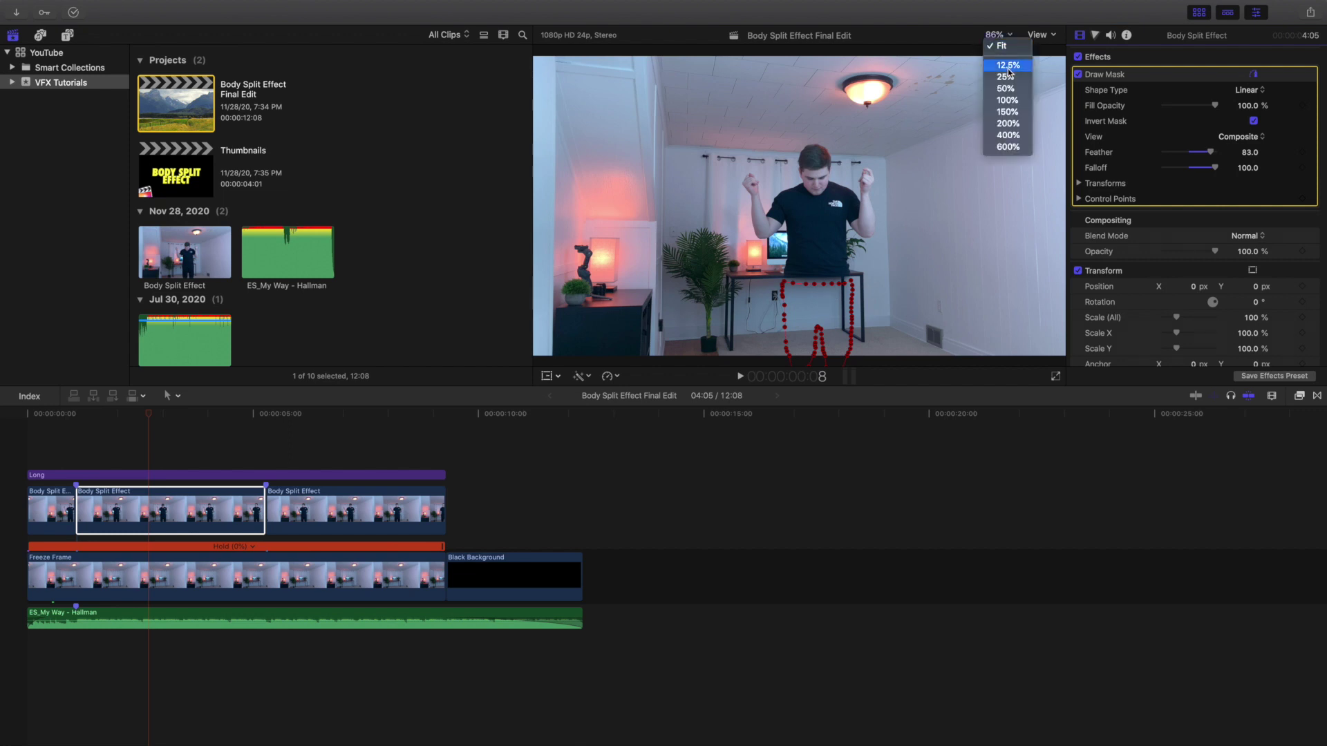
pyautogui.moveTo(1035, 200); pyautogui.dragTo(1039, 213)
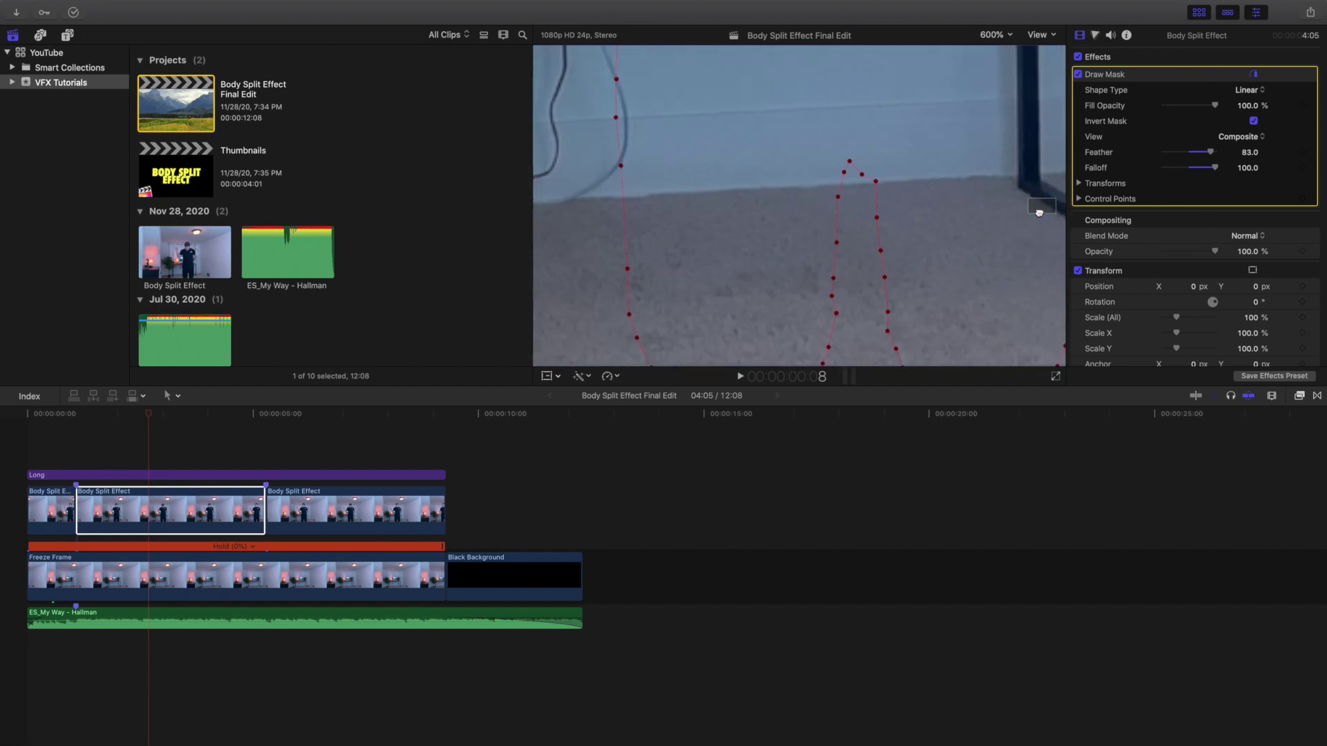
# At 50% viewer zoom, pull the lower Draw Mask points down around the legs below the desk
pyautogui.click(993, 35)
pyautogui.click(1001, 89)
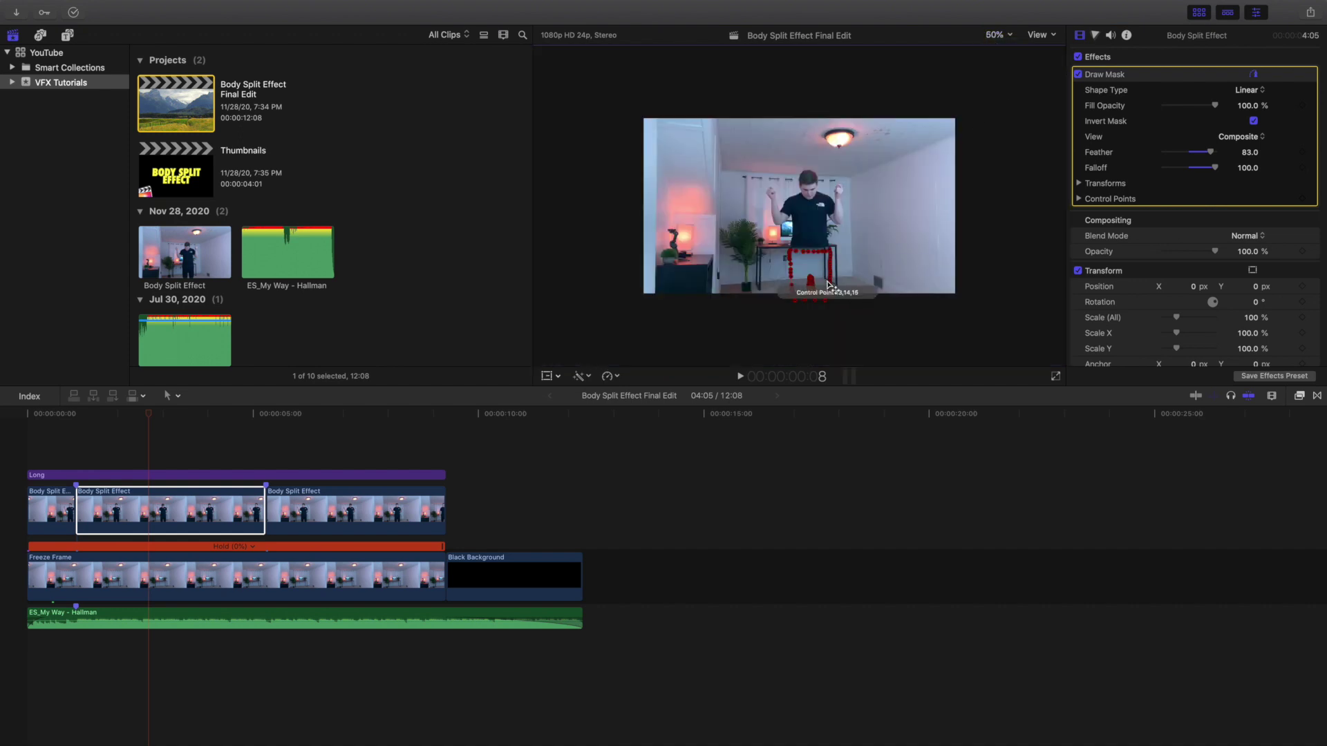
pyautogui.moveTo(829, 283); pyautogui.dragTo(827, 306)
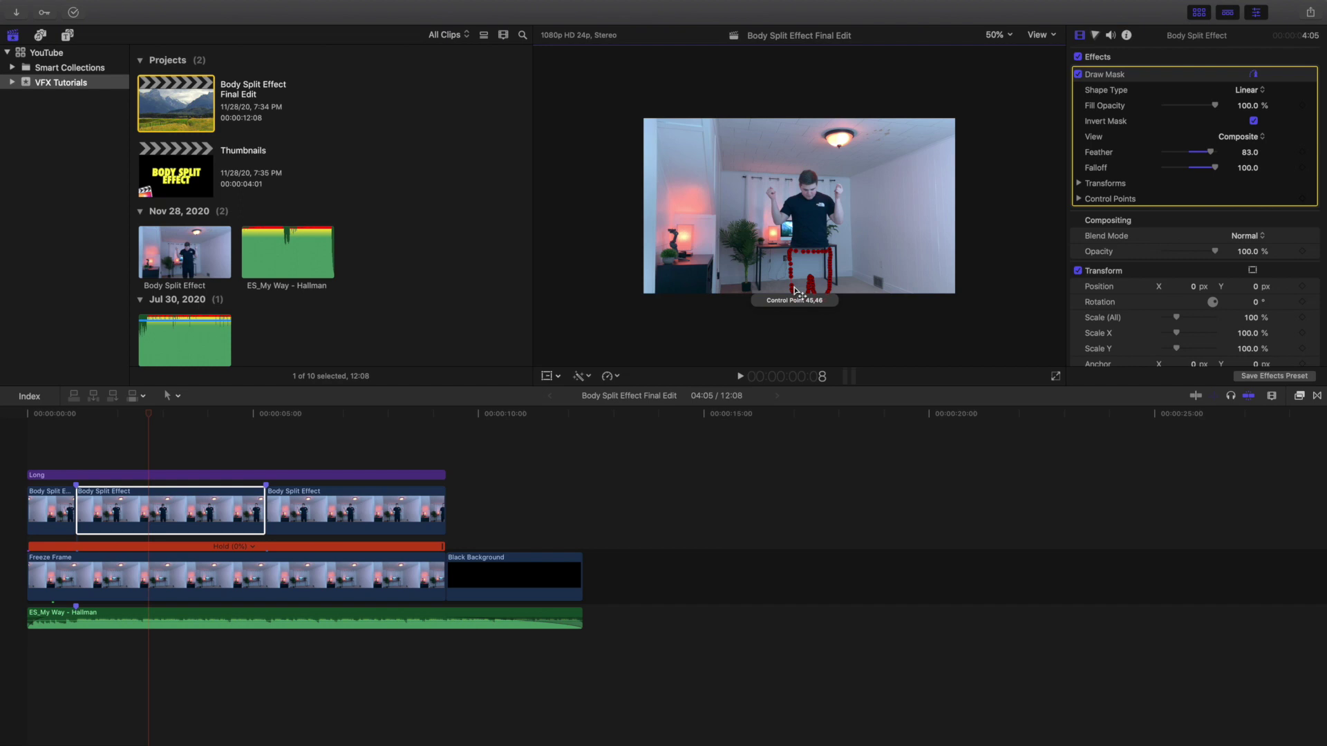
pyautogui.click(996, 35)
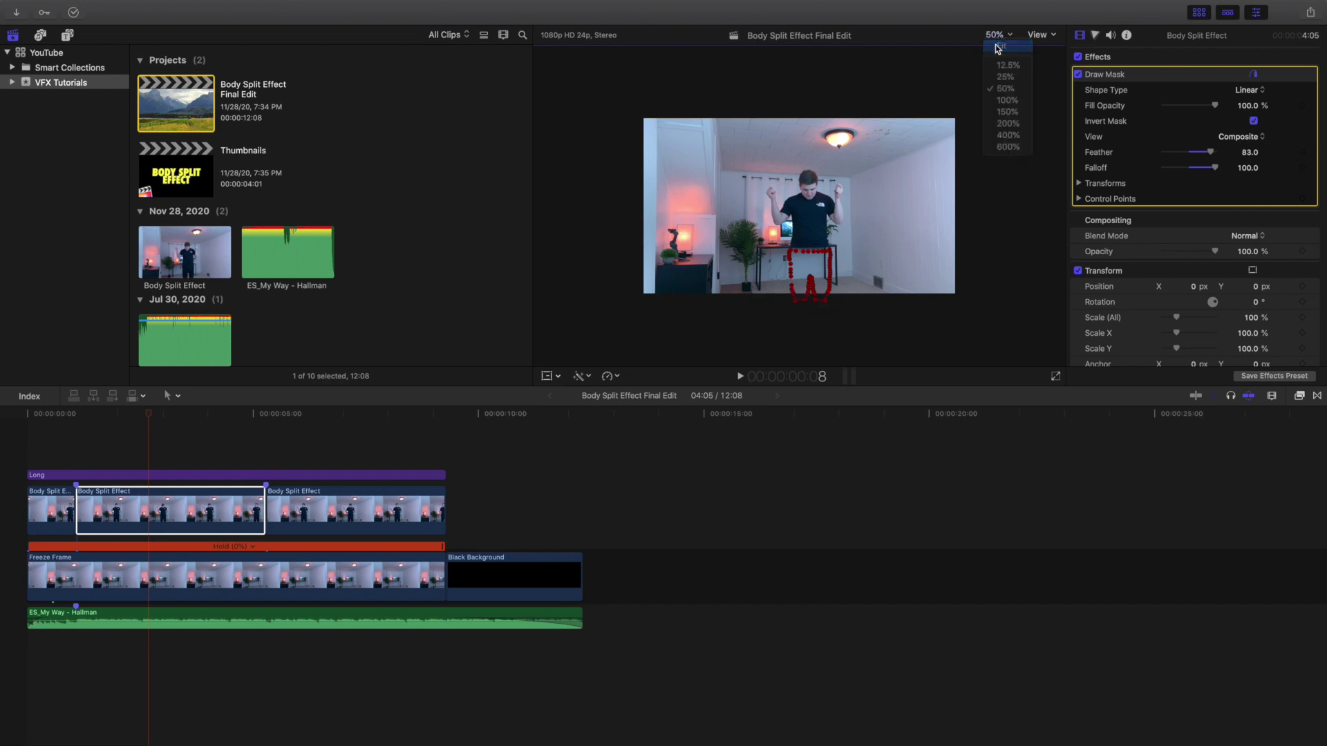
# Set the viewer zoom to Fit to see the whole frame with the mask outline
pyautogui.click(997, 47)
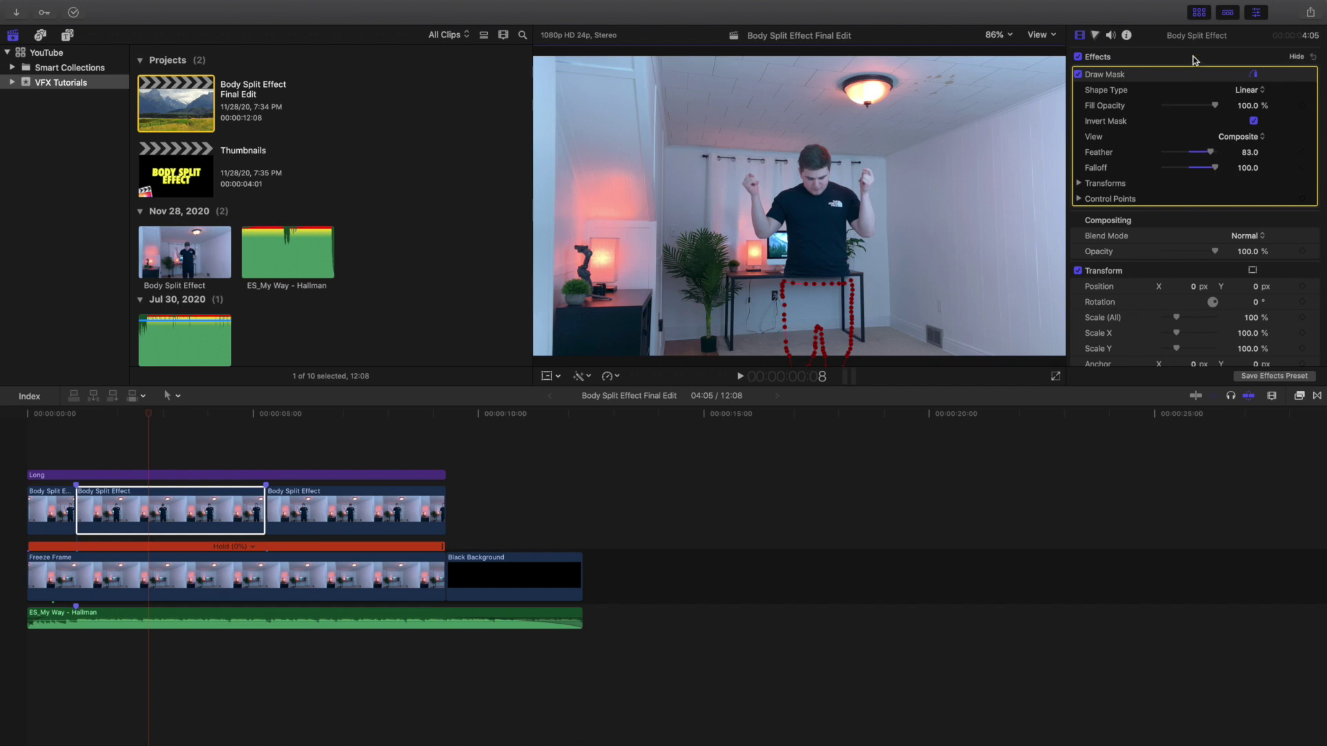
pyautogui.click(173, 475)
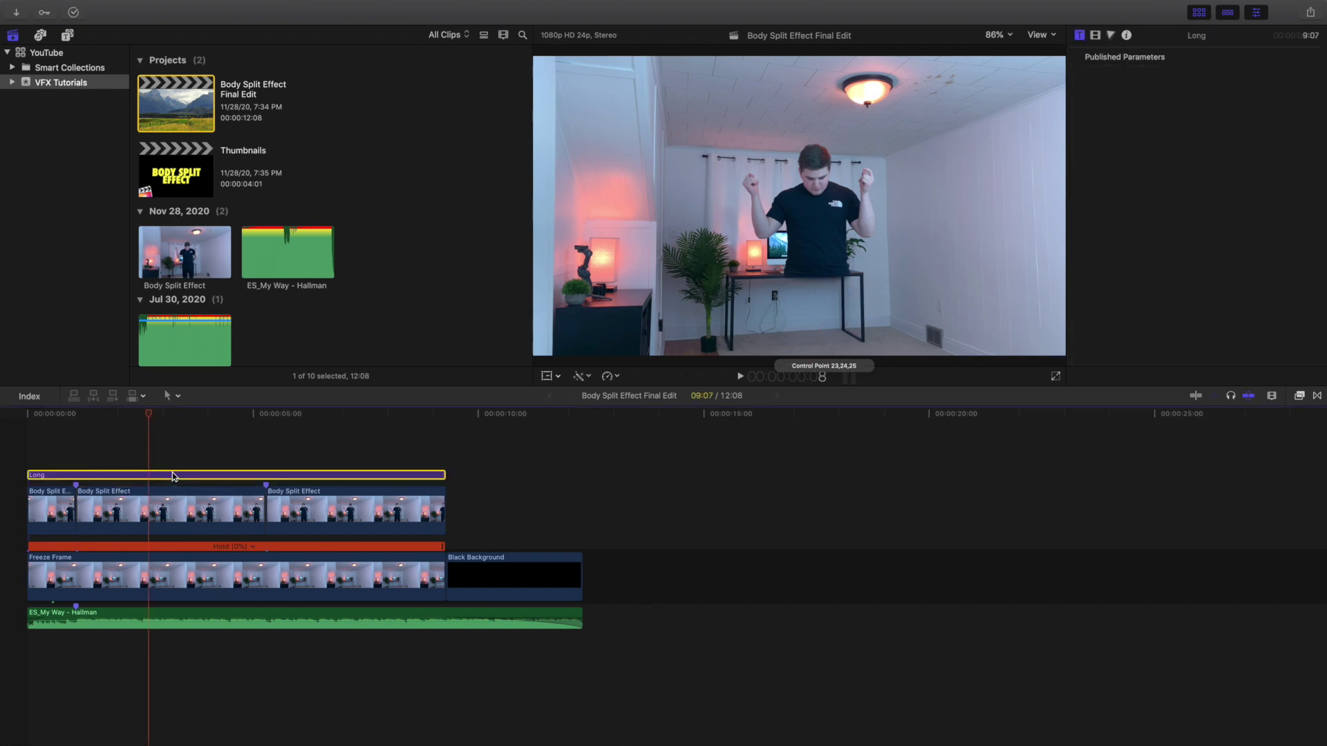
pyautogui.click(162, 581)
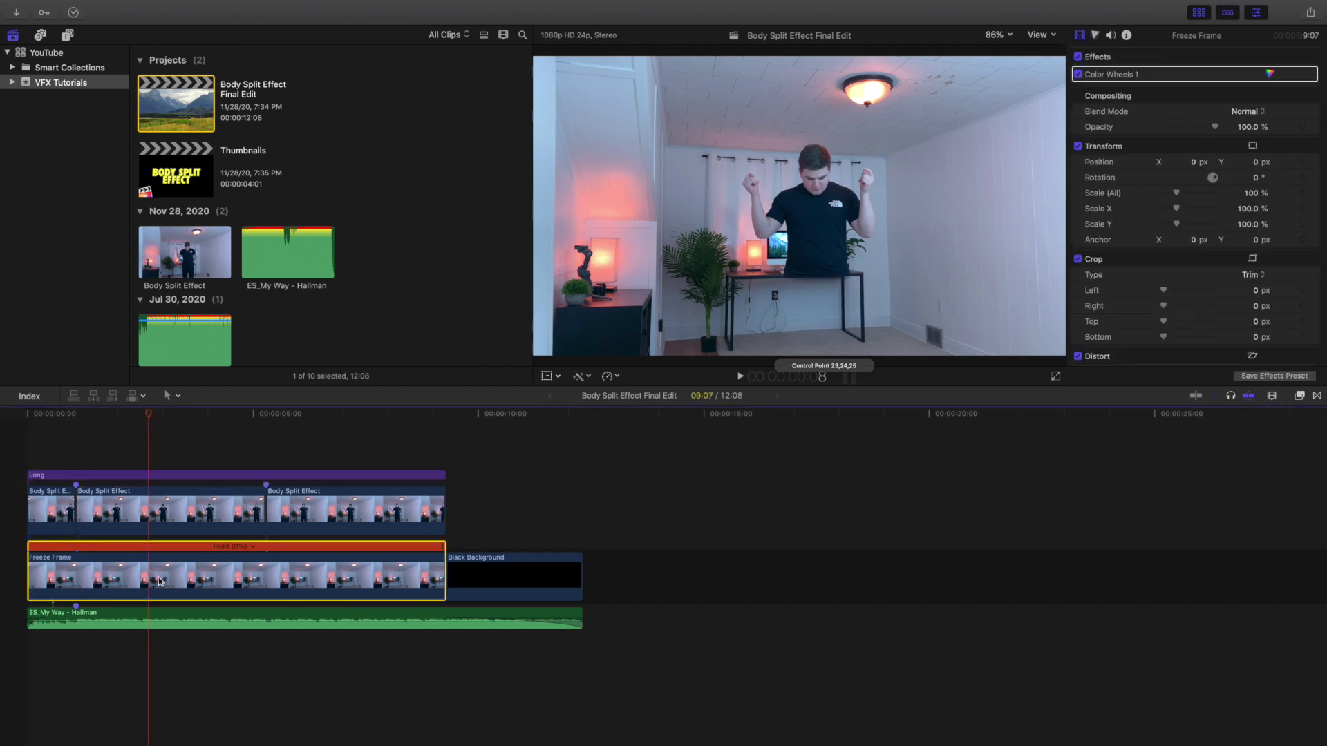
pyautogui.click(1095, 36)
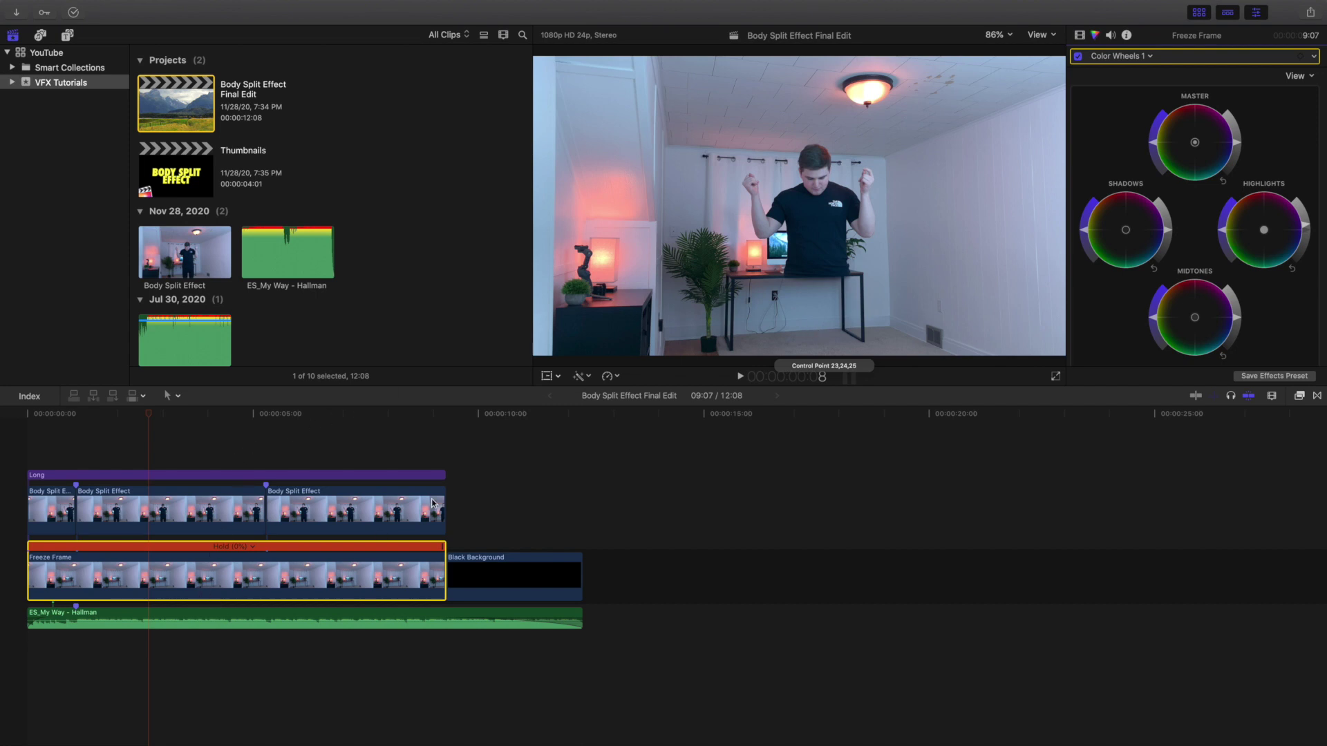
pyautogui.click(608, 376)
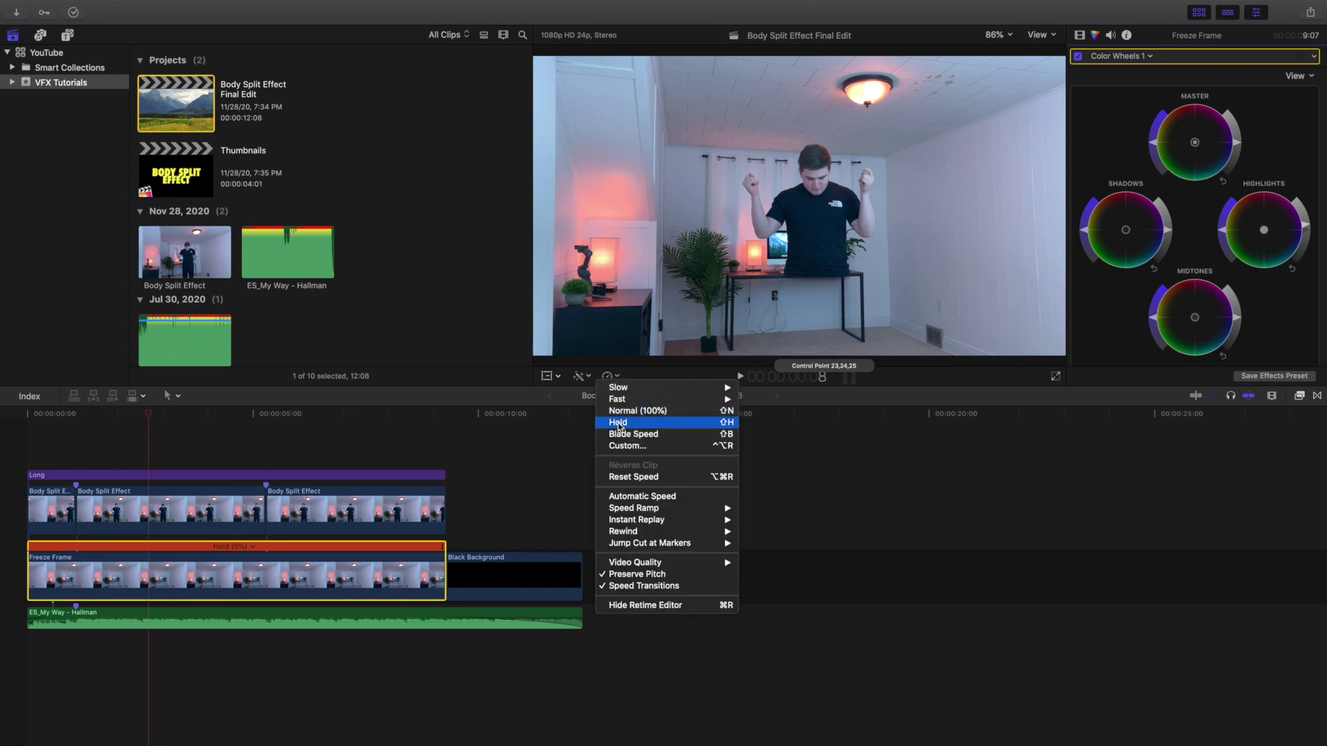
pyautogui.click(573, 434)
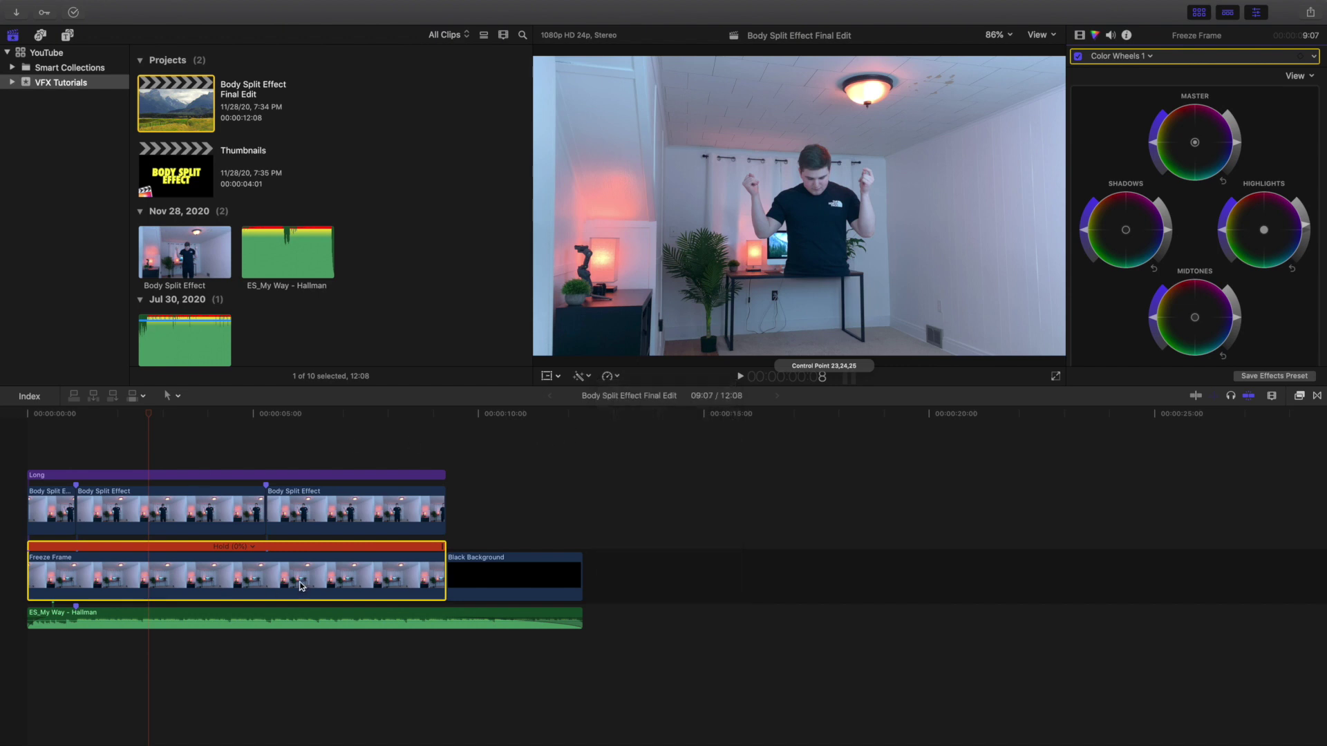
pyautogui.click(182, 505)
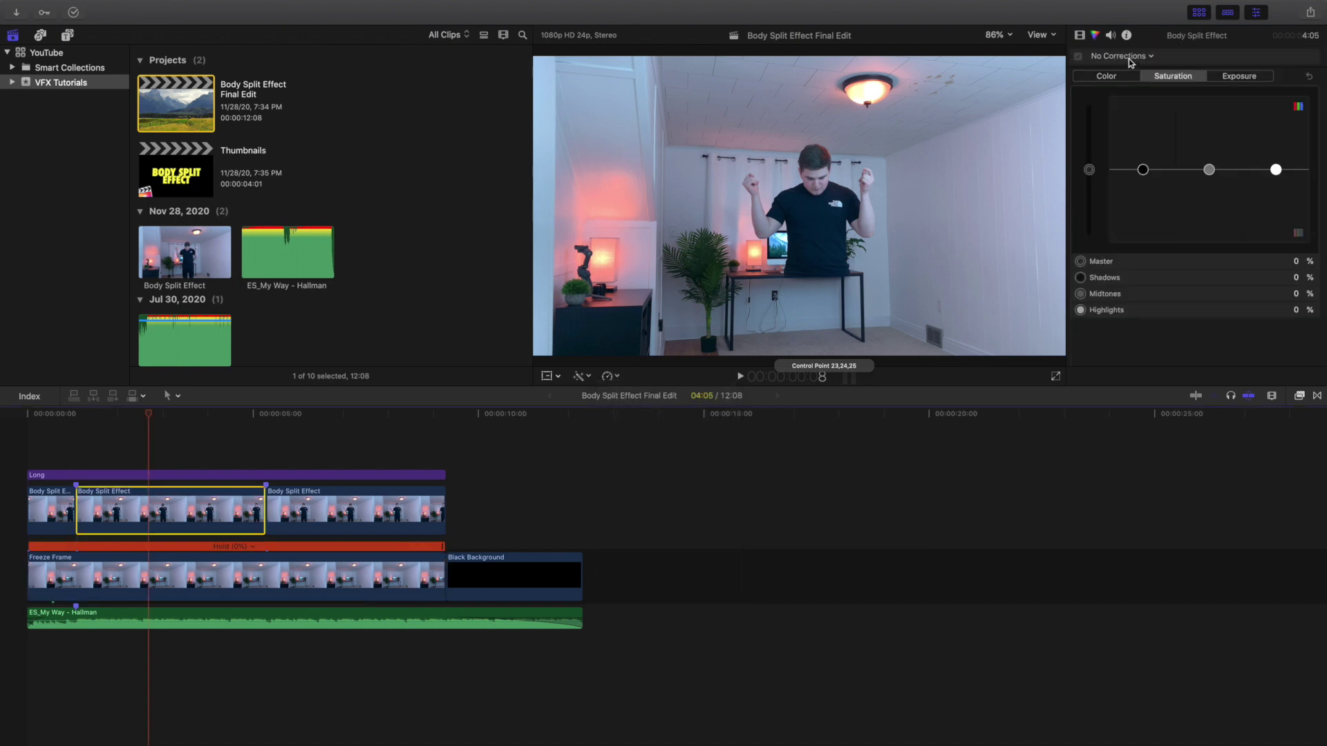
pyautogui.click(1079, 35)
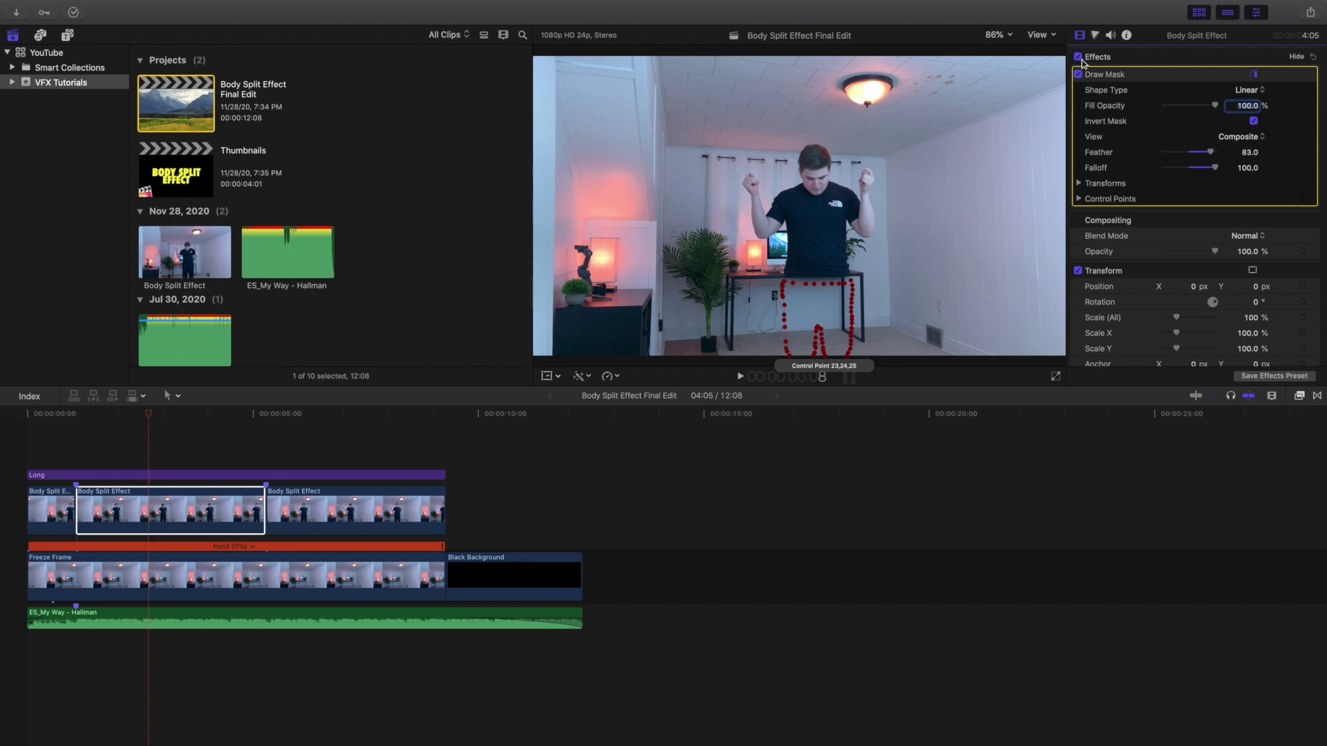